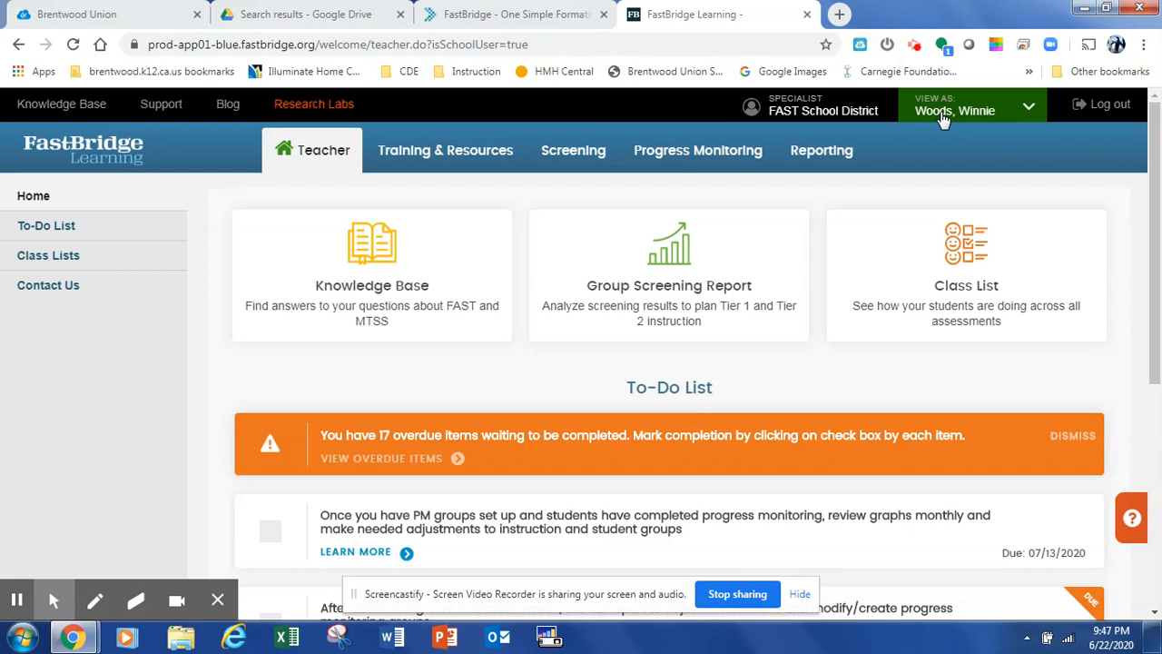
Generate a grade-wide Screening To Intervention report for the Reading assessment
click(822, 160)
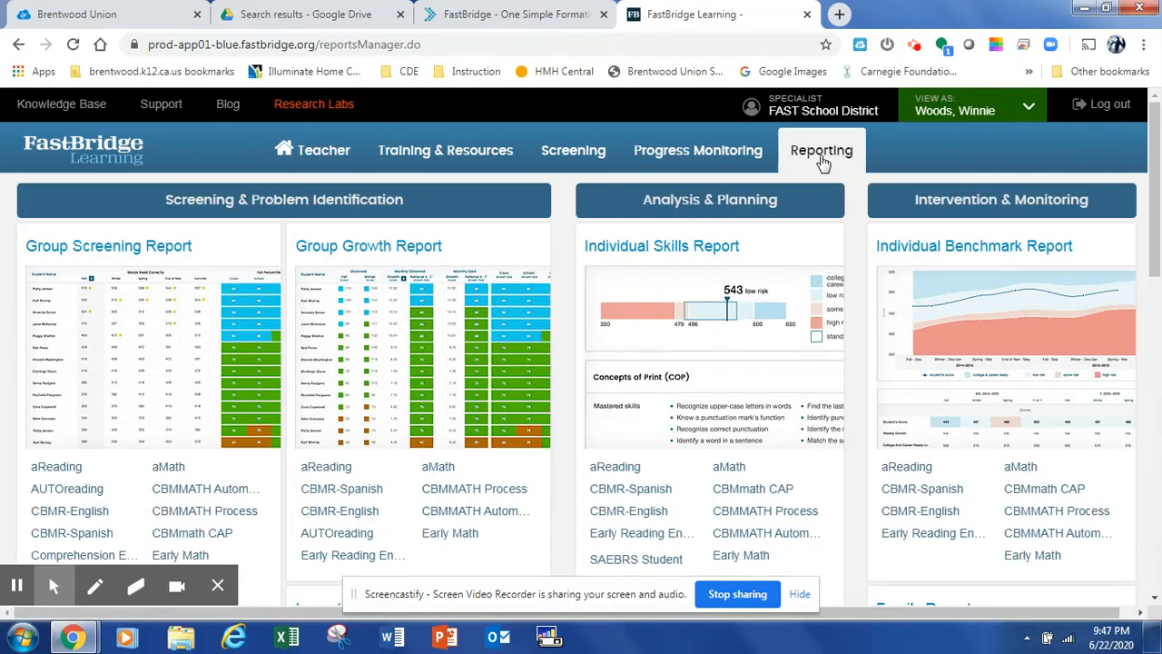
scroll(379, 338, down, 3)
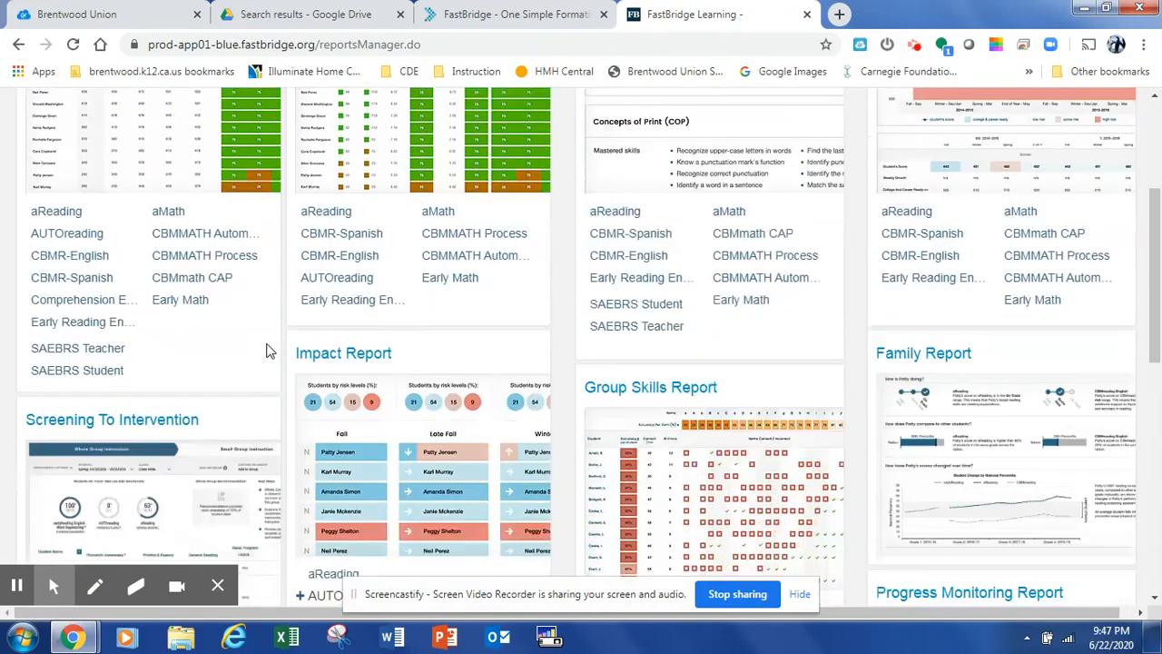
click(92, 423)
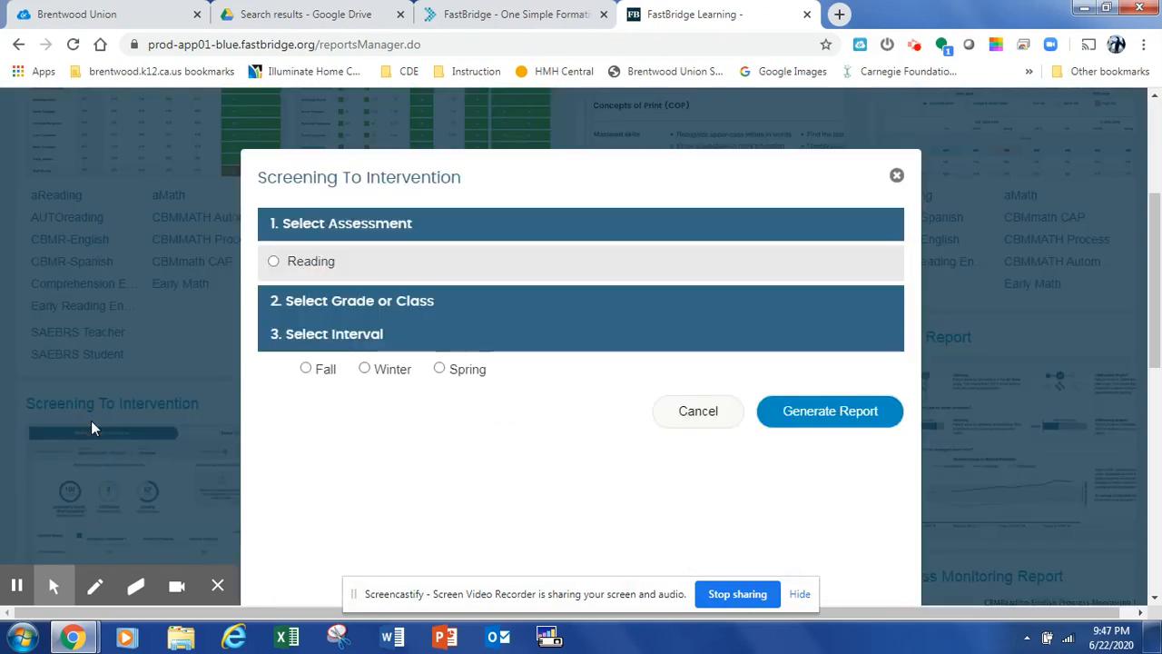
click(273, 263)
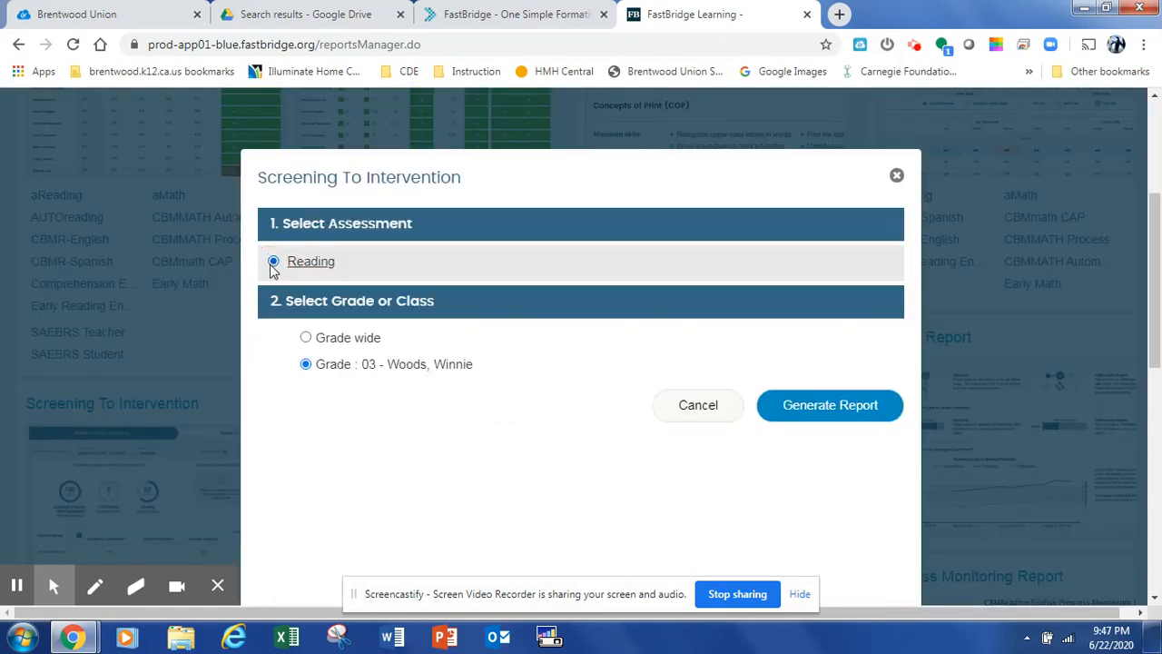
click(306, 338)
click(842, 408)
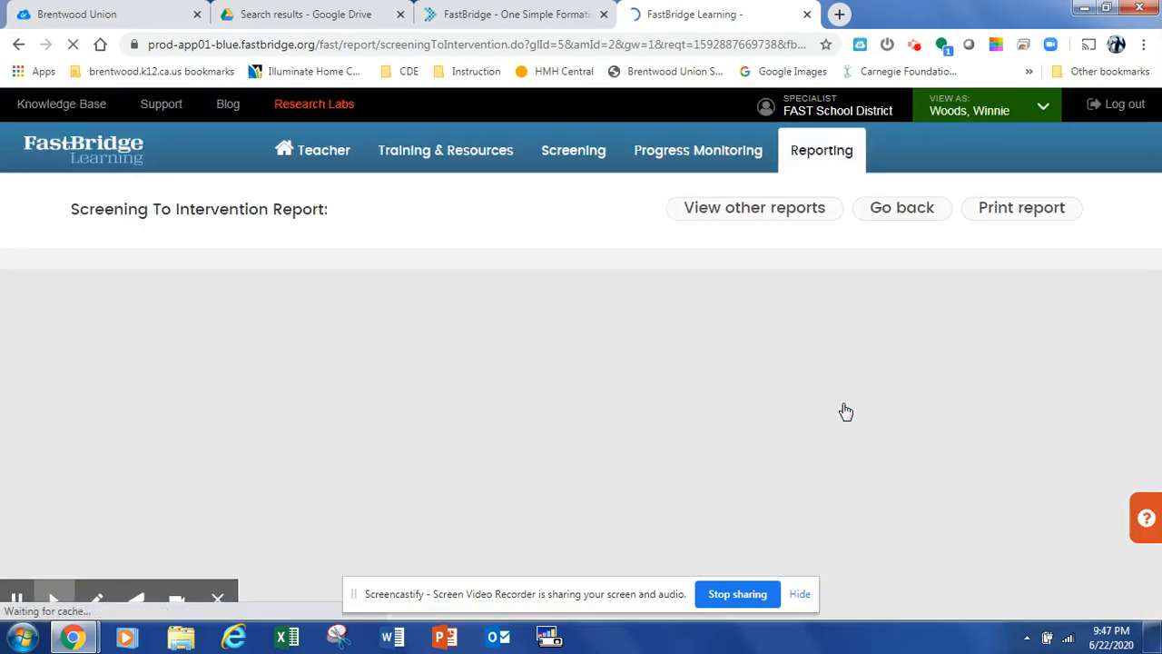
Choose the Spring 04/27/2020 - 07/06/2020 interval for the report
scroll(647, 356, down, 1)
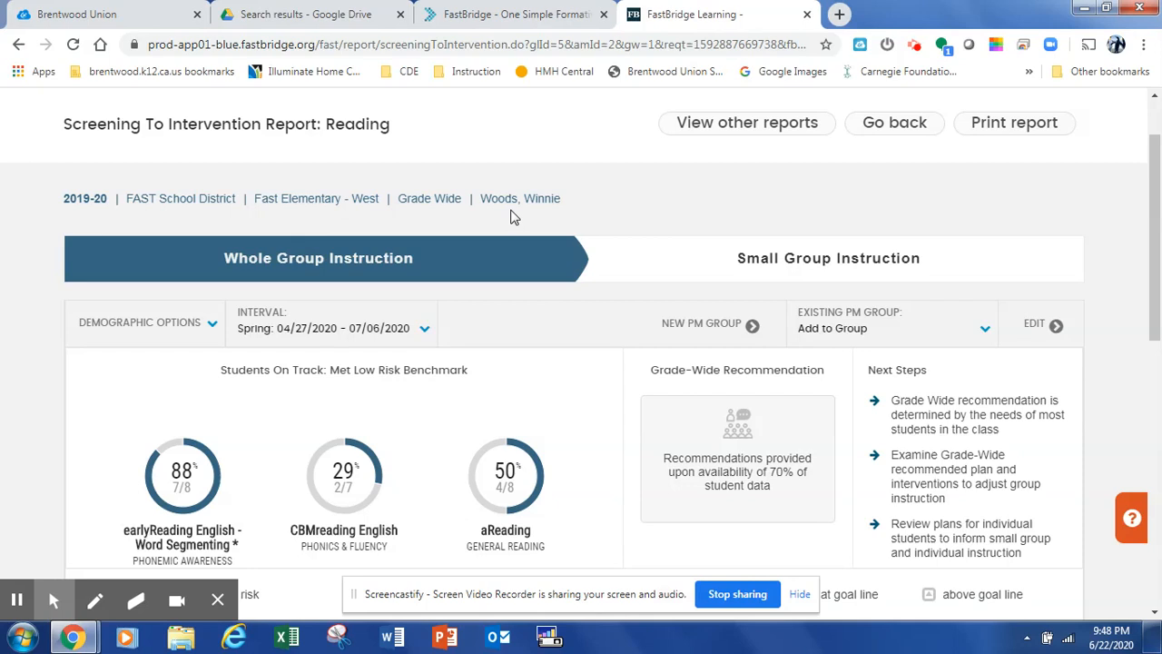
click(423, 328)
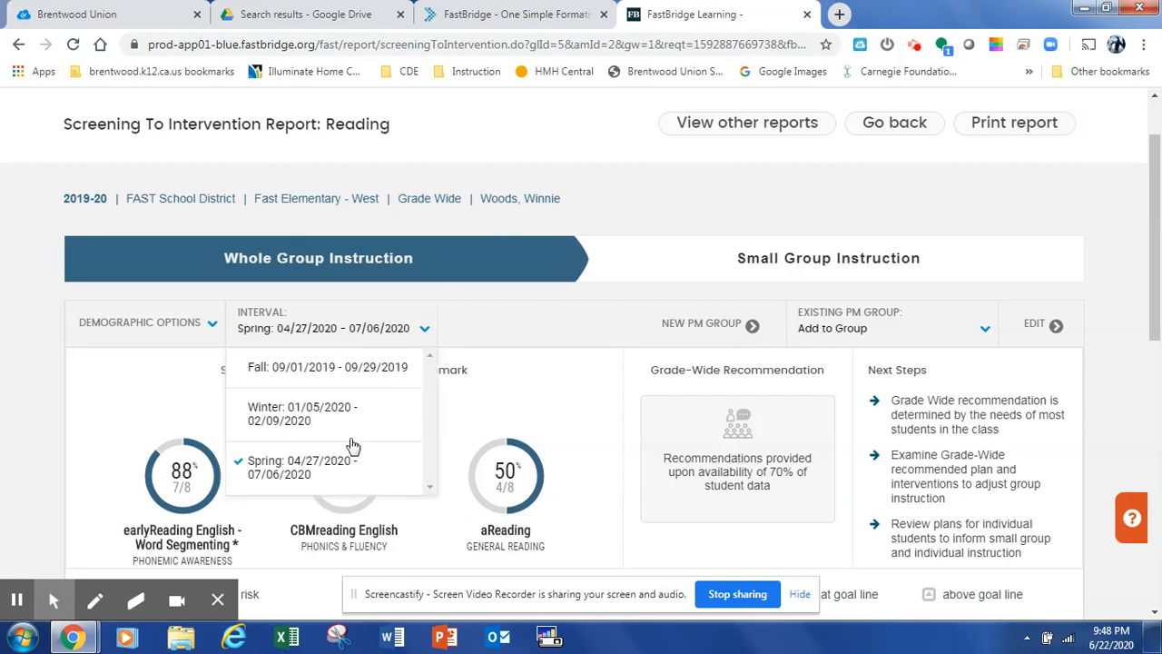
click(372, 461)
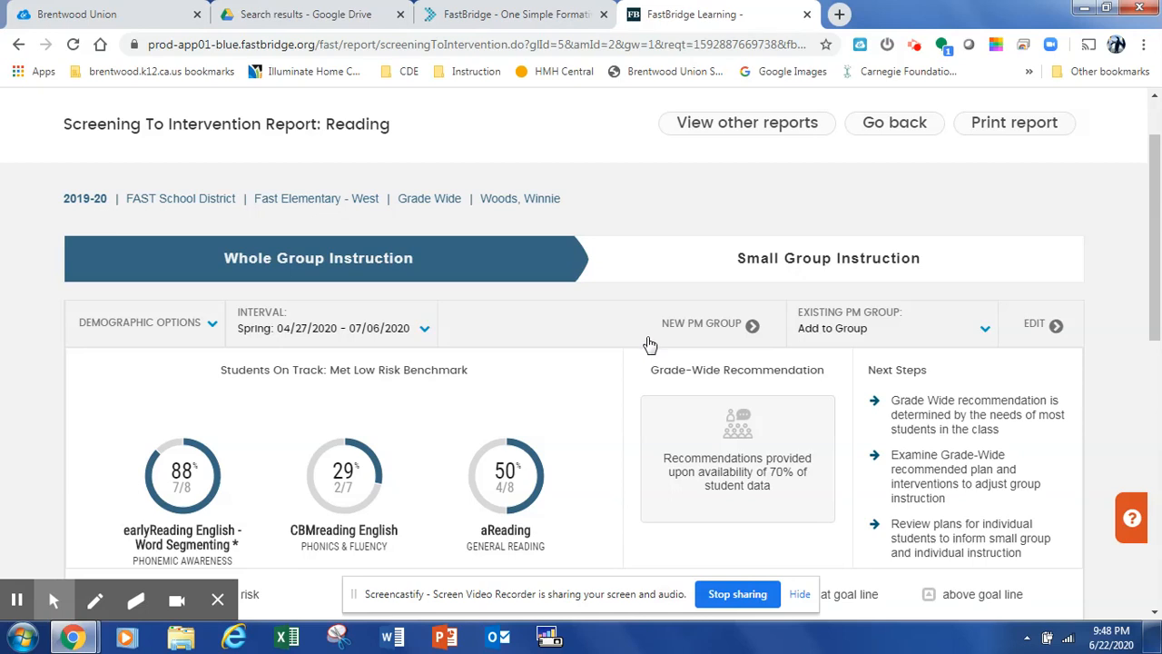
click(814, 345)
Sort the student table by the Phonics & Fluency column
scroll(574, 409, down, 1)
scroll(574, 410, down, 2)
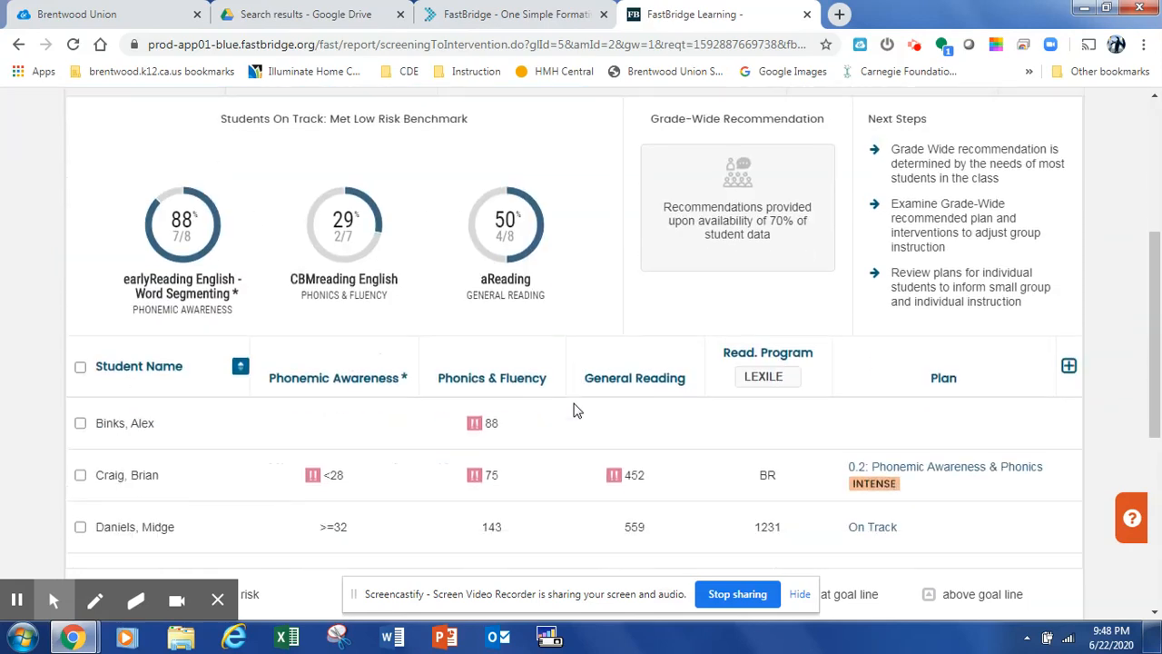
scroll(576, 409, down, 1)
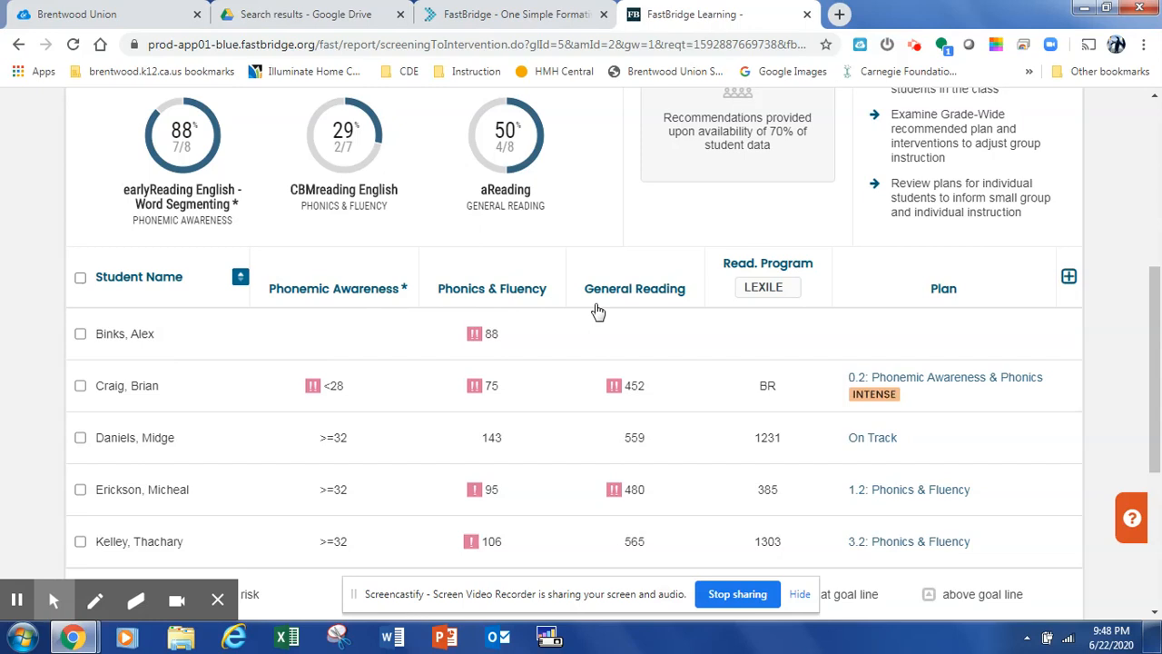
click(502, 303)
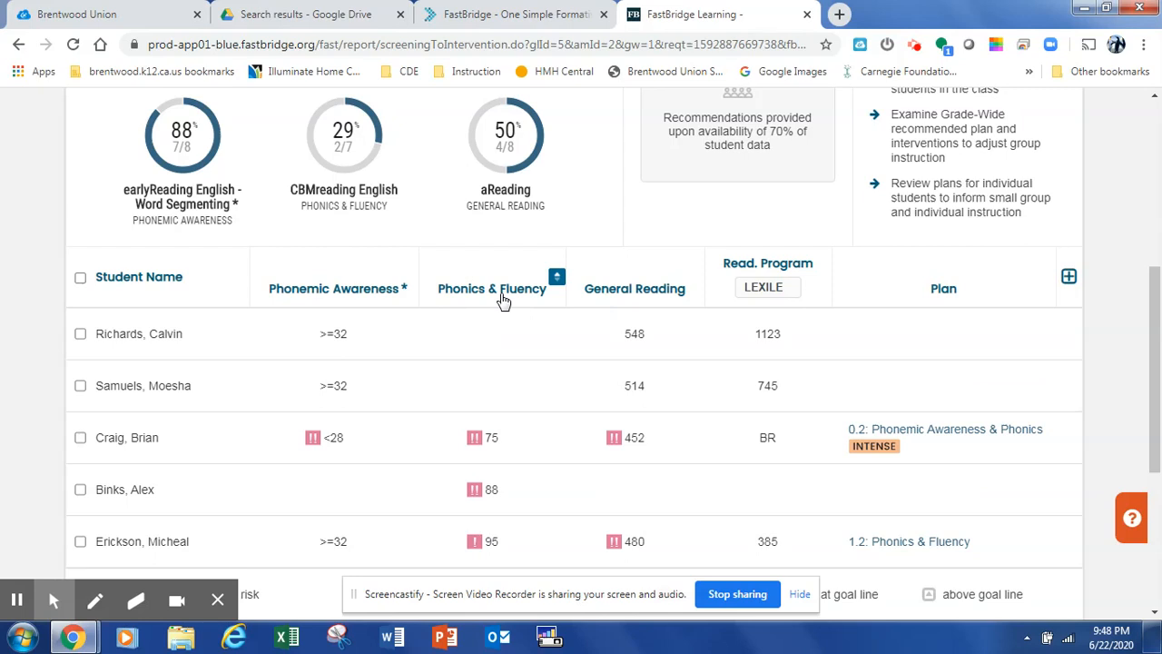
Expand the student table to show the intervention and progress monitoring columns
scroll(496, 306, down, 1)
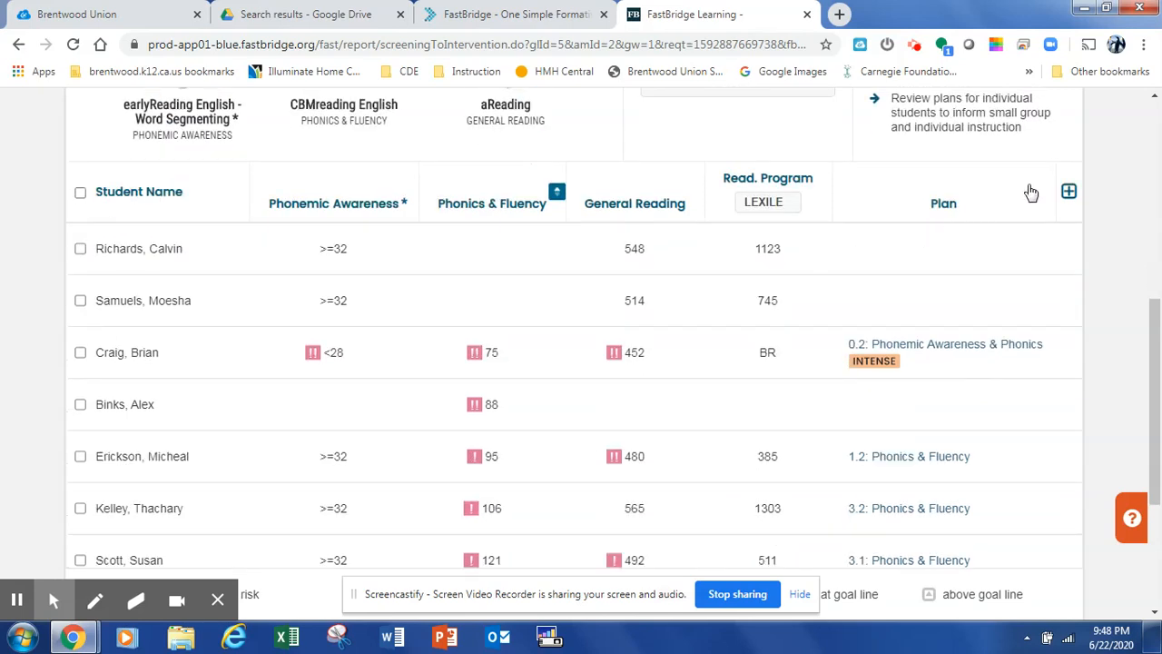
click(1069, 196)
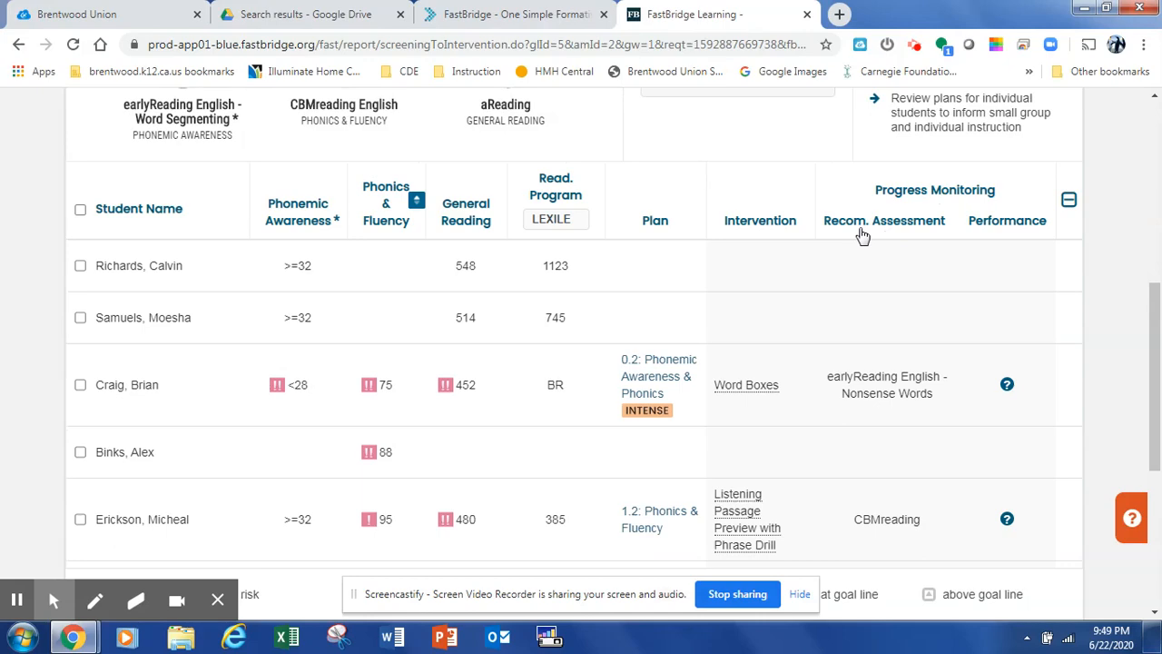
Select the three students whose plans are Phonics & Fluency
scroll(783, 326, down, 2)
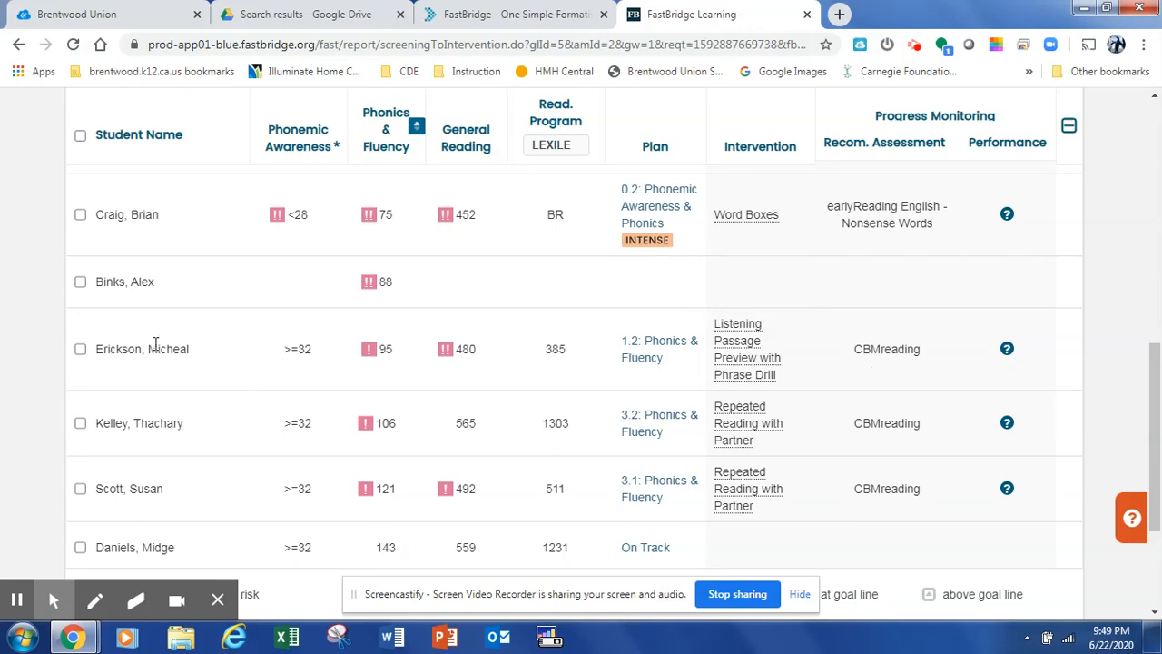
click(80, 351)
click(80, 424)
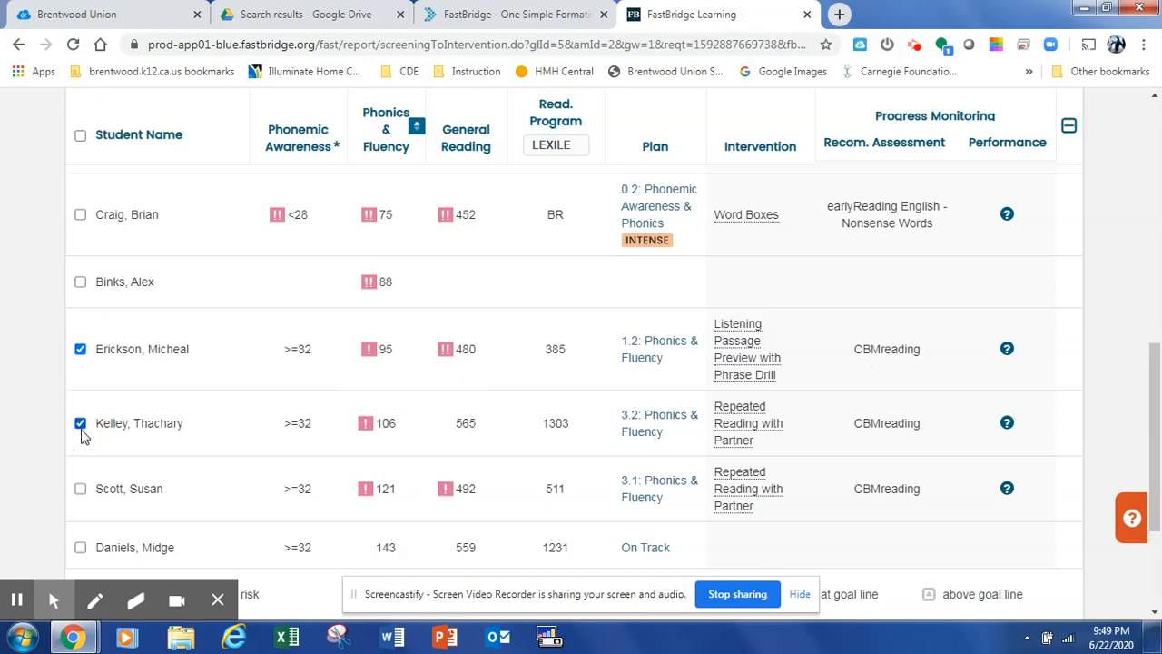
click(80, 489)
Start a new progress monitoring group for the selected students
scroll(407, 477, up, 10)
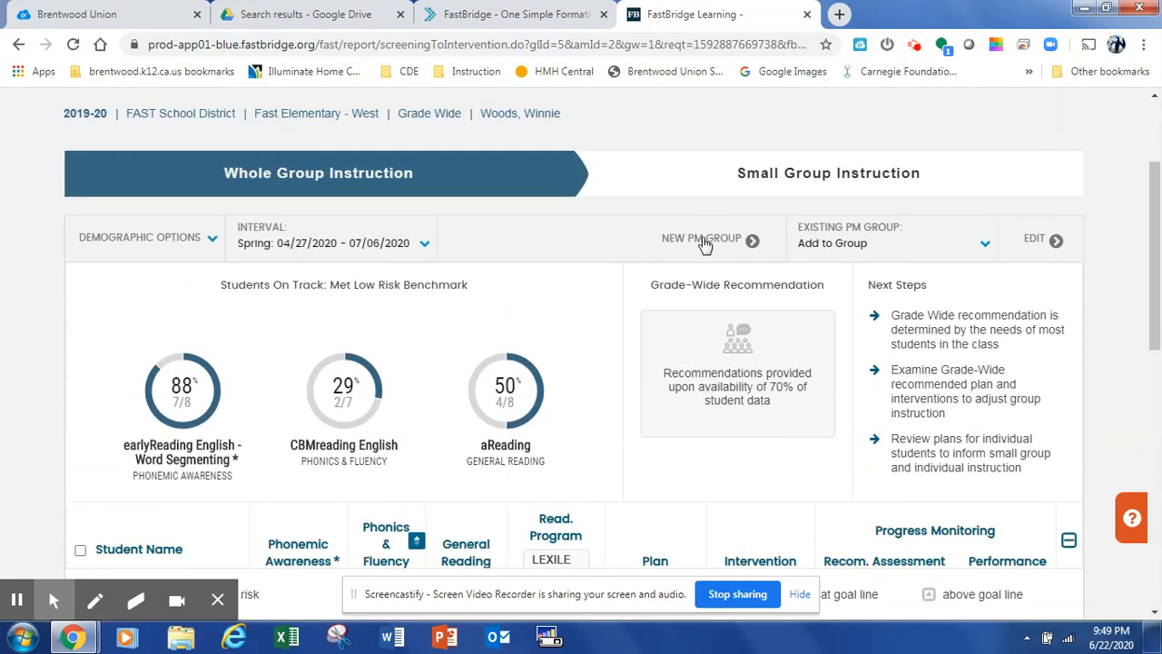
click(705, 241)
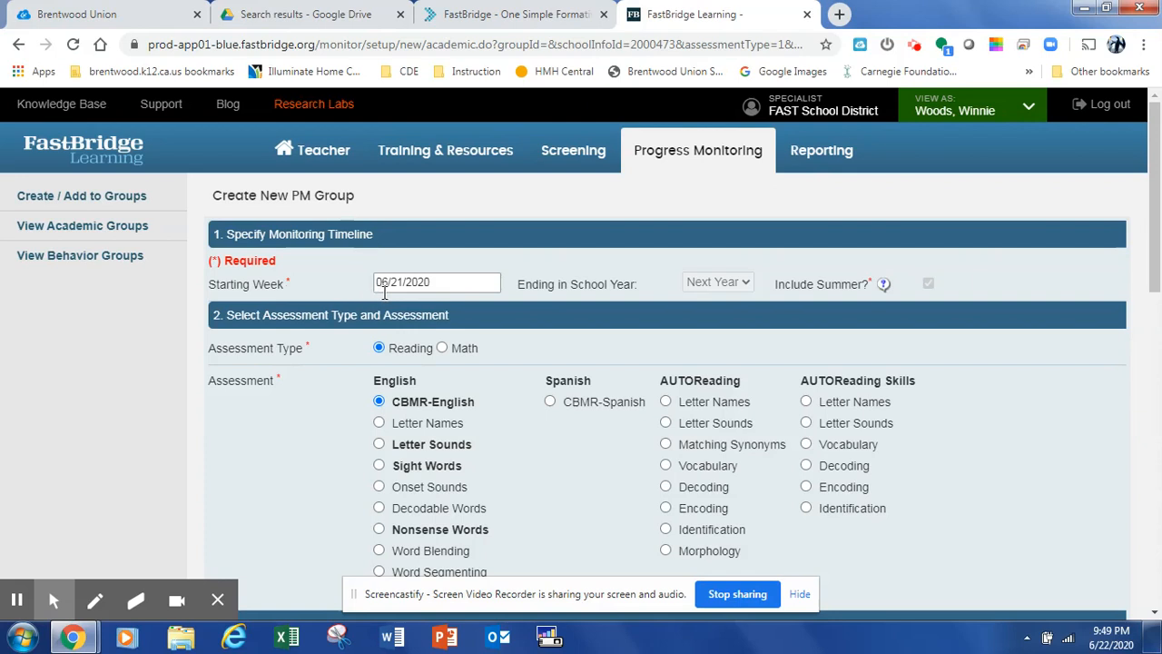
Set the group name to CBMR (2) followed by the teacher's name
scroll(333, 301, down, 1)
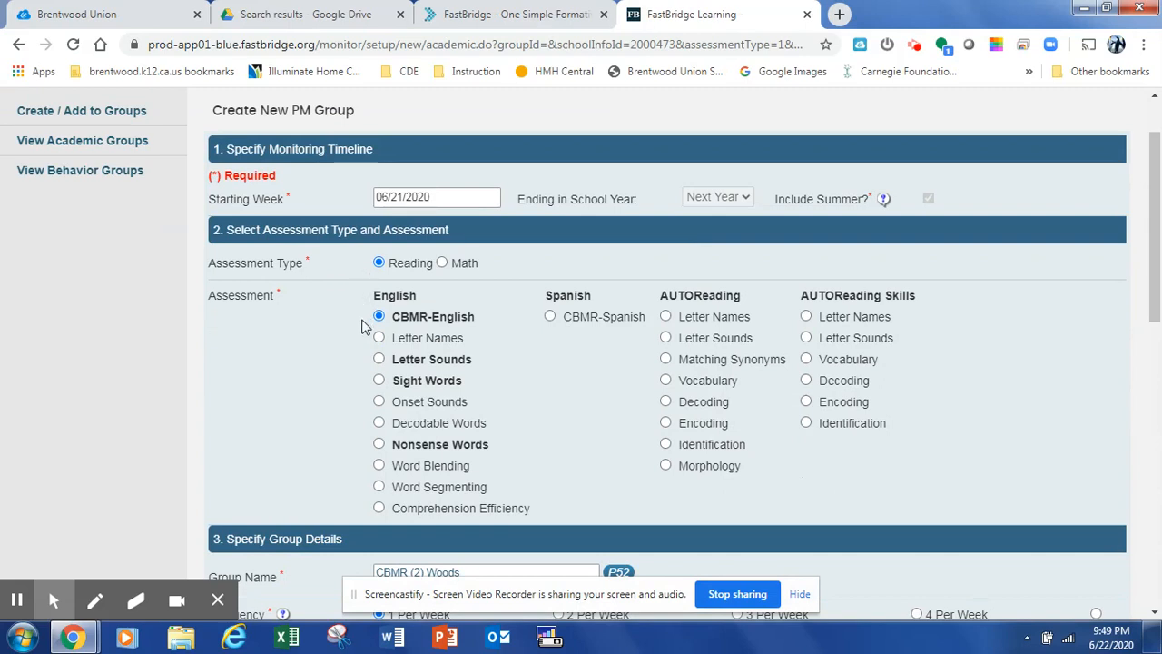
scroll(361, 325, down, 1)
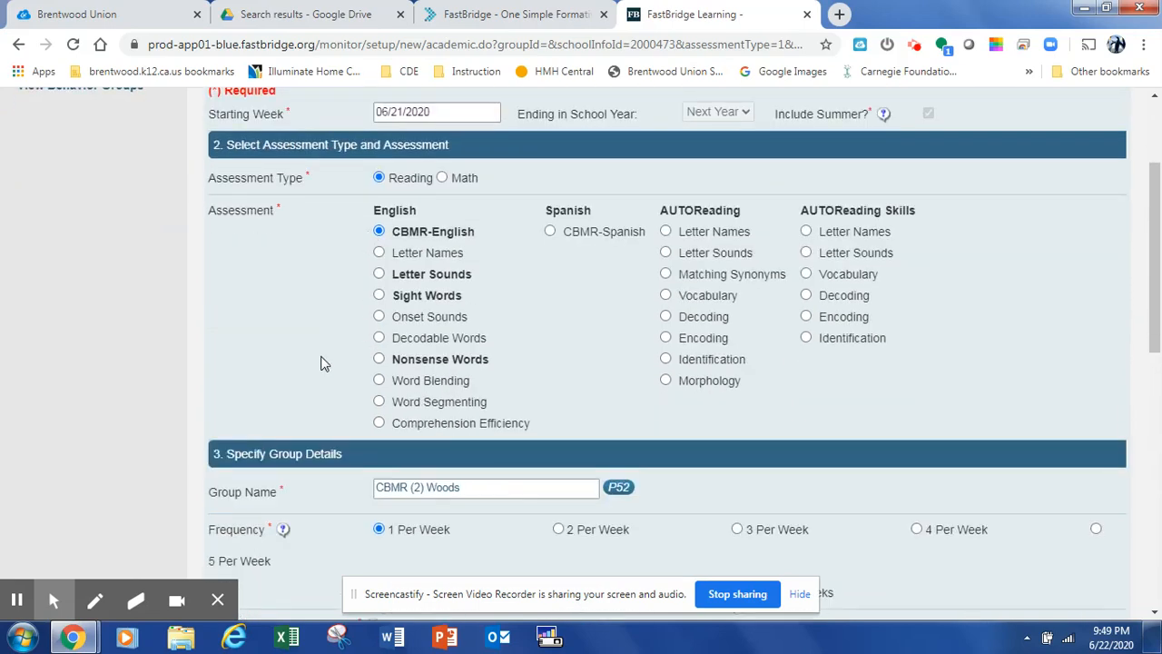
scroll(322, 363, down, 2)
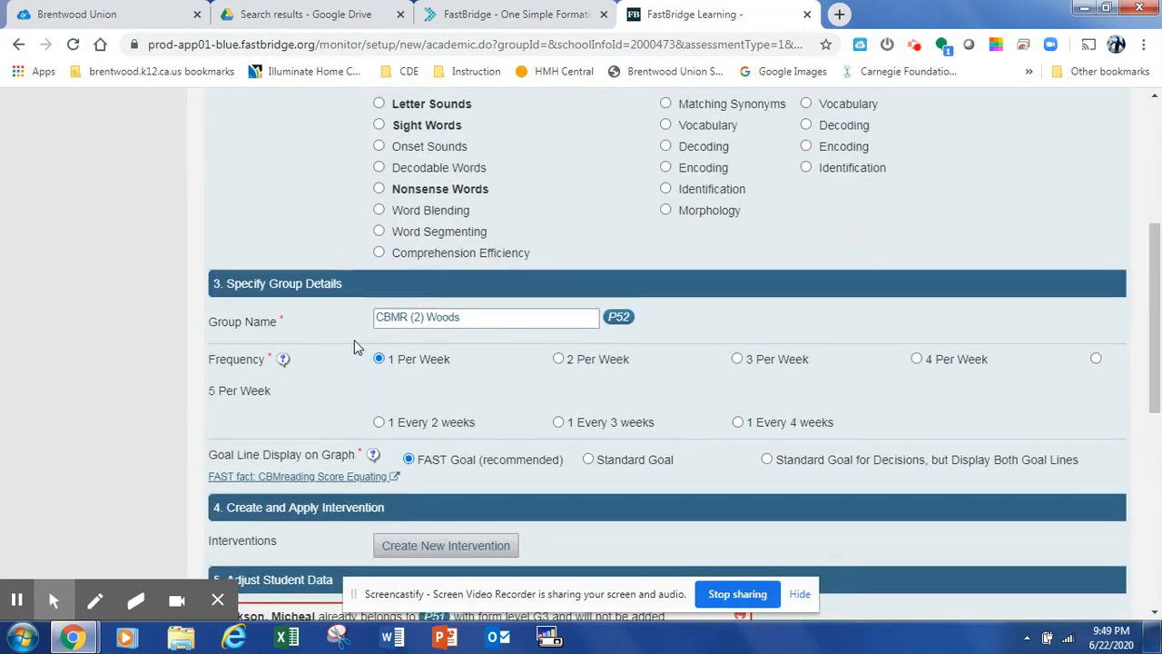
click(468, 318)
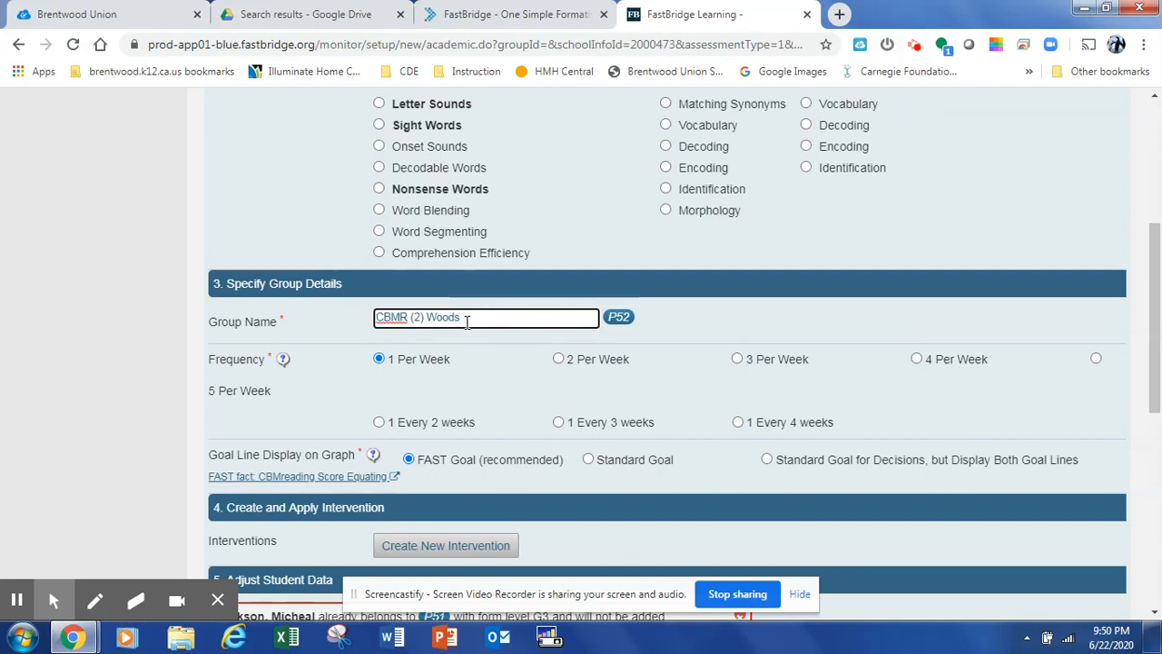
key(BackSpace)
key(BackSpace)
key(BackSpace)
key(BackSpace)
text(hitney)
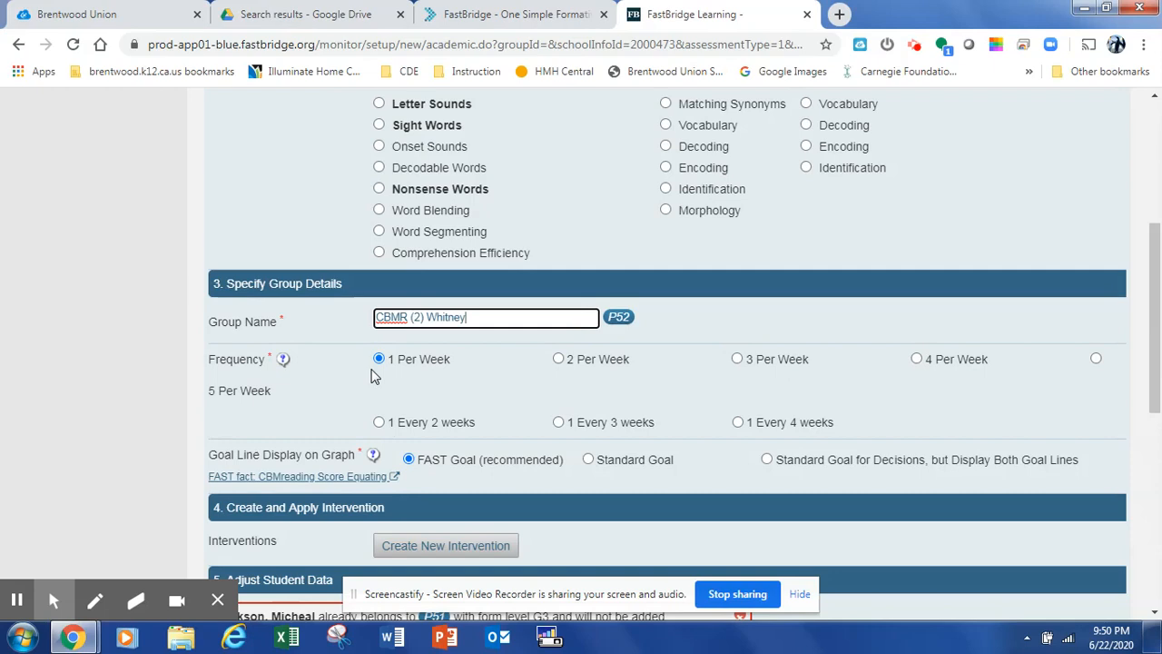
Create a new intervention and name it Gr 3 Decoding
scroll(371, 363, down, 1)
scroll(361, 345, down, 1)
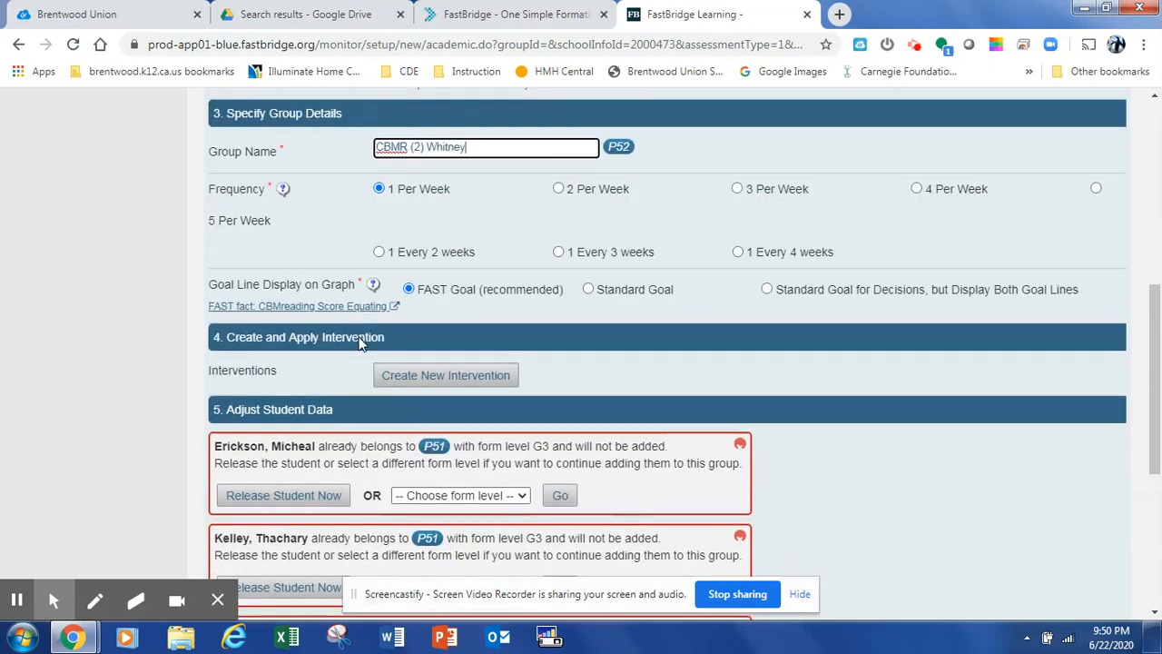
scroll(358, 341, down, 2)
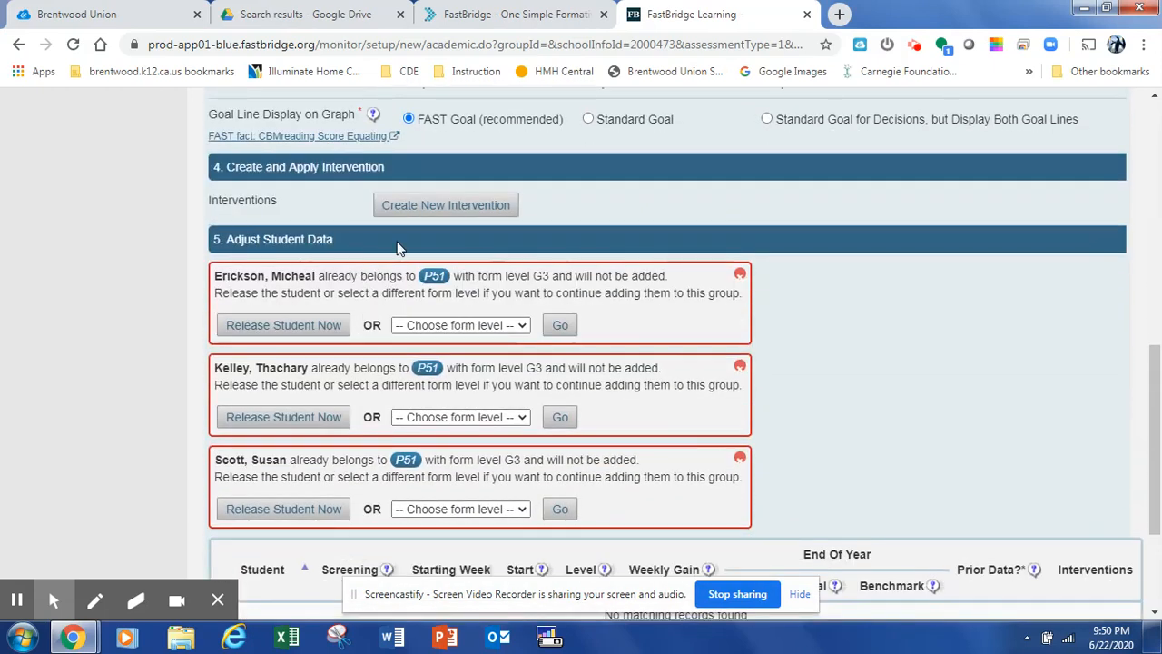
click(436, 208)
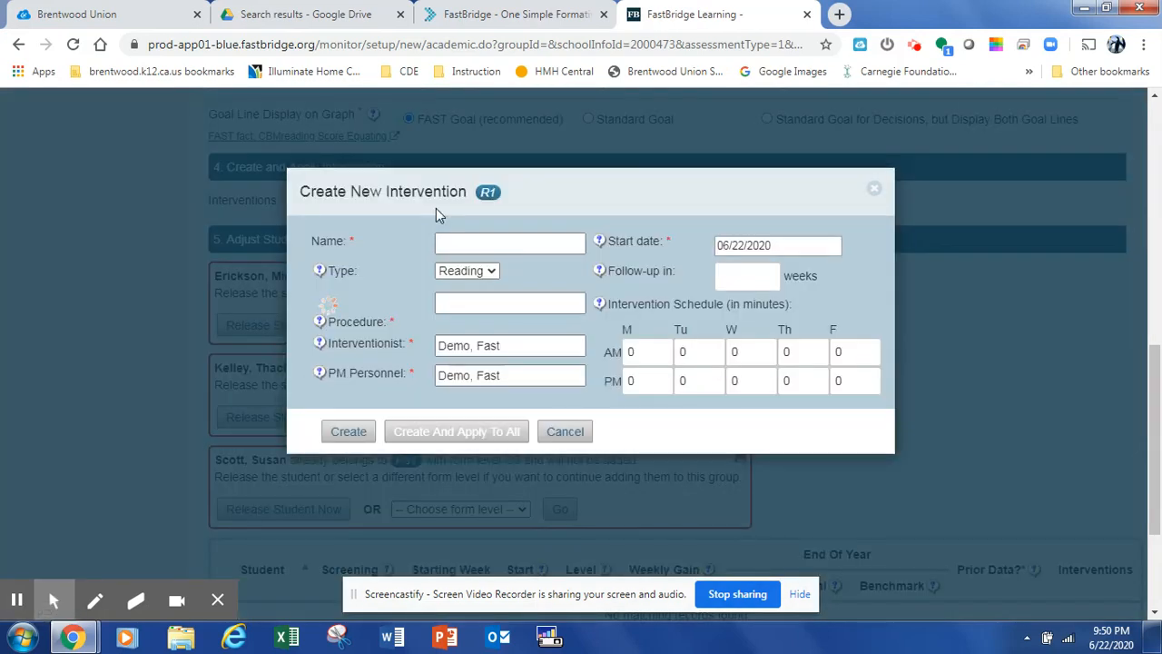
click(448, 245)
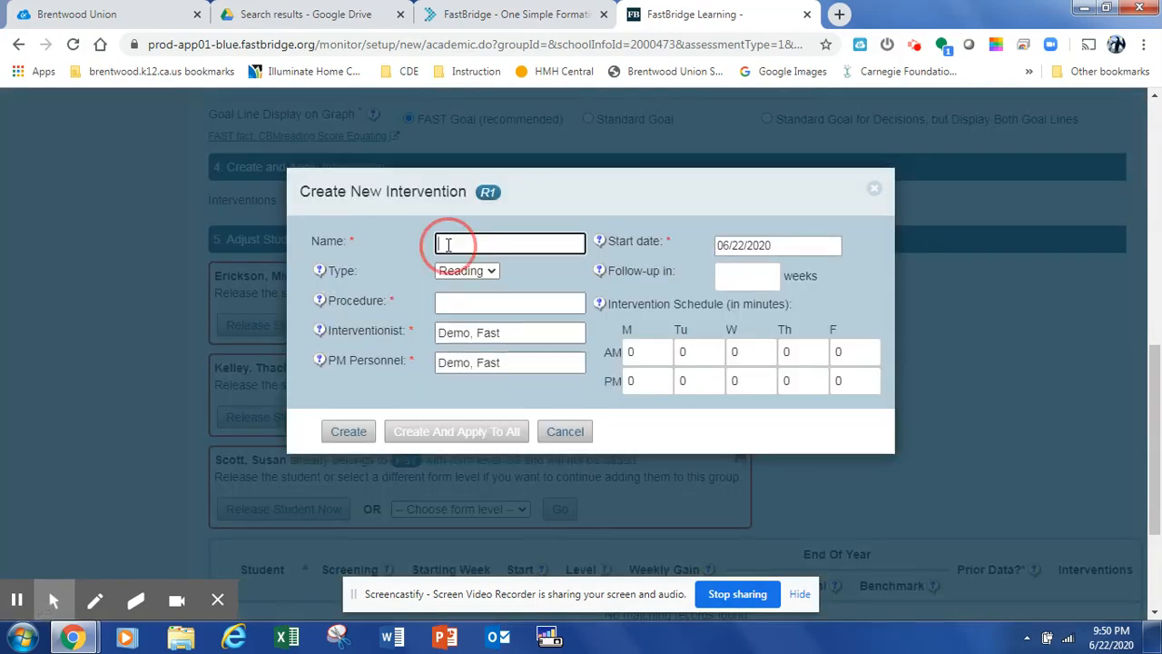
text(G)
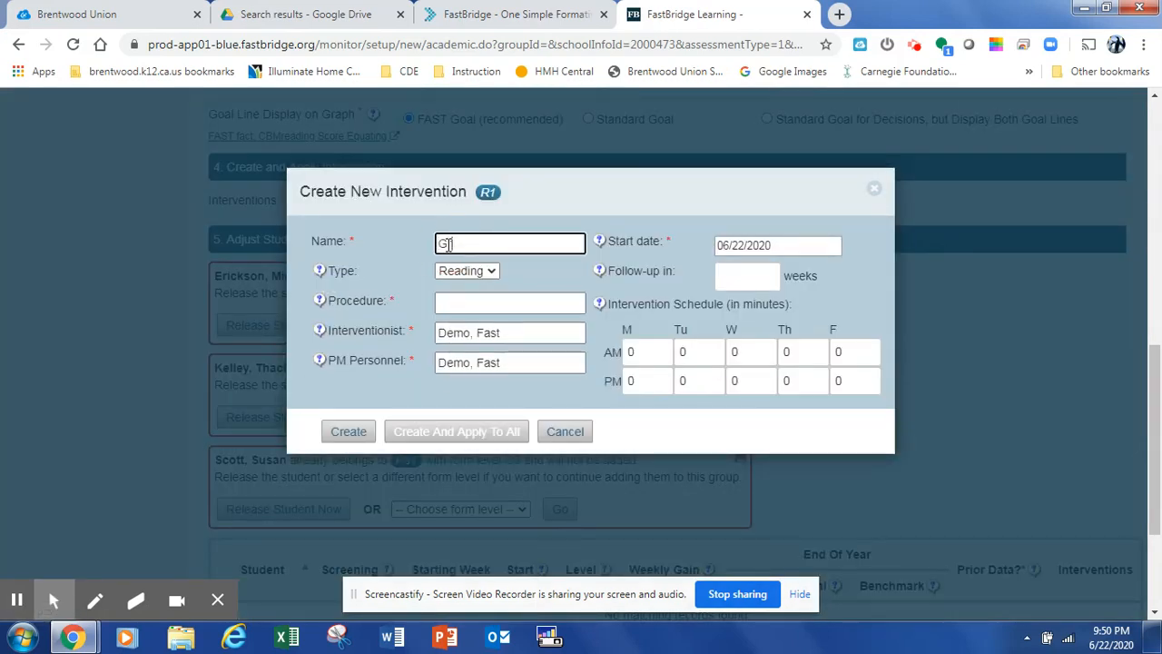
text( 3 Decoding)
Set the intervention procedure to Wilson Reading
click(454, 302)
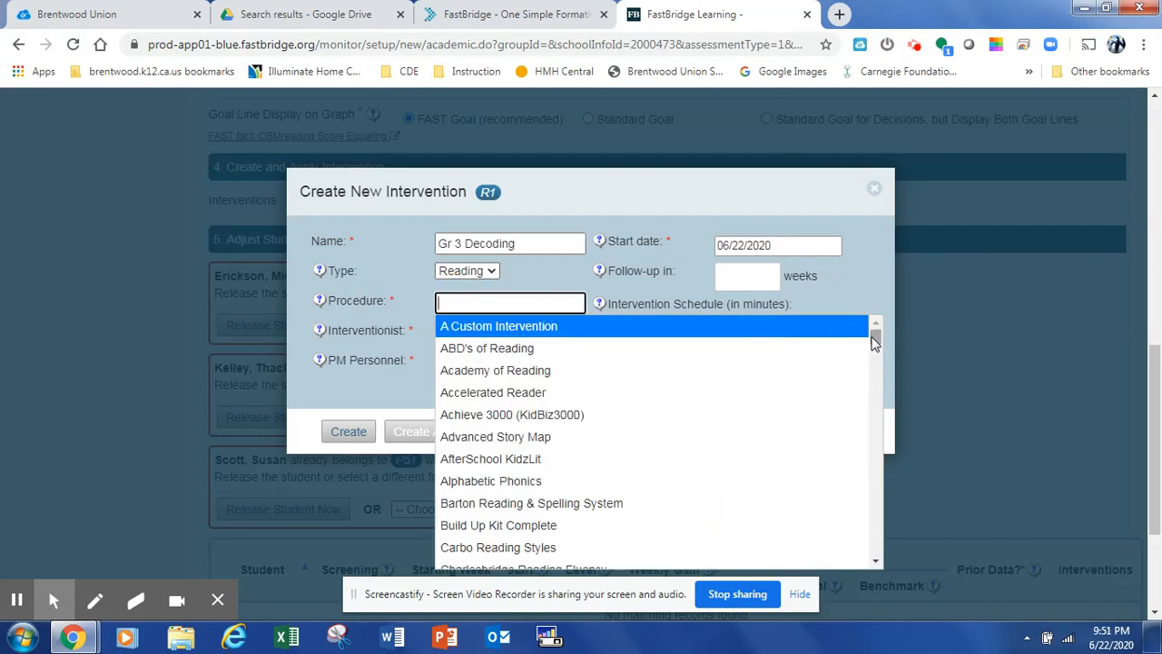
drag(874, 341, 877, 541)
scroll(726, 517, down, 3)
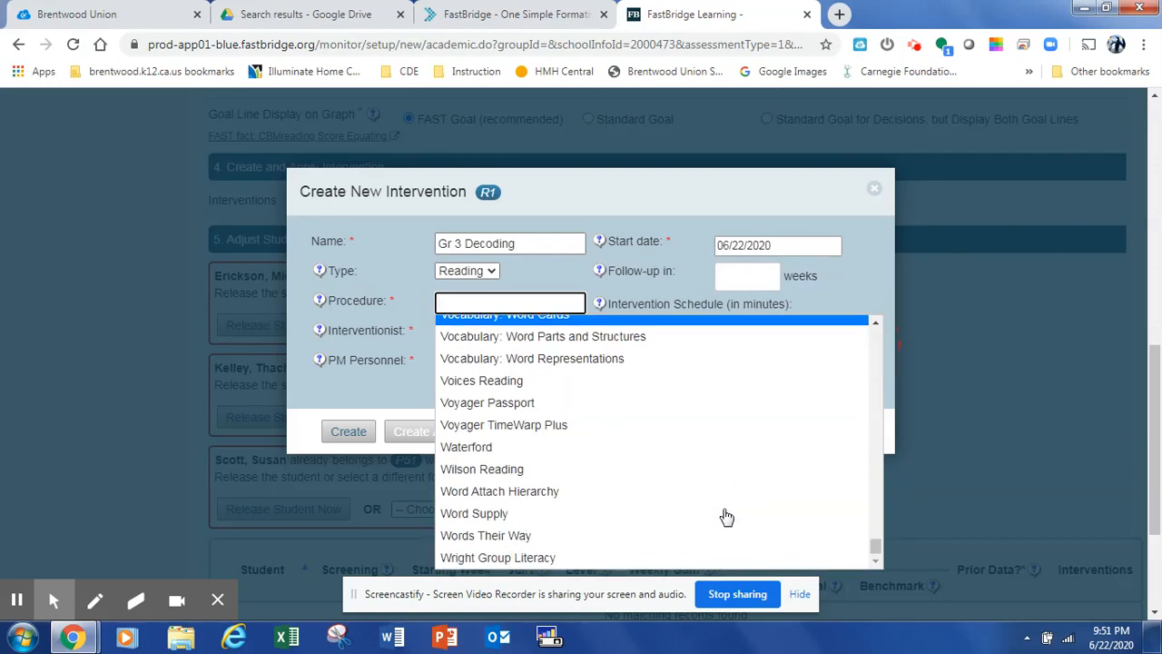
scroll(726, 517, down, 3)
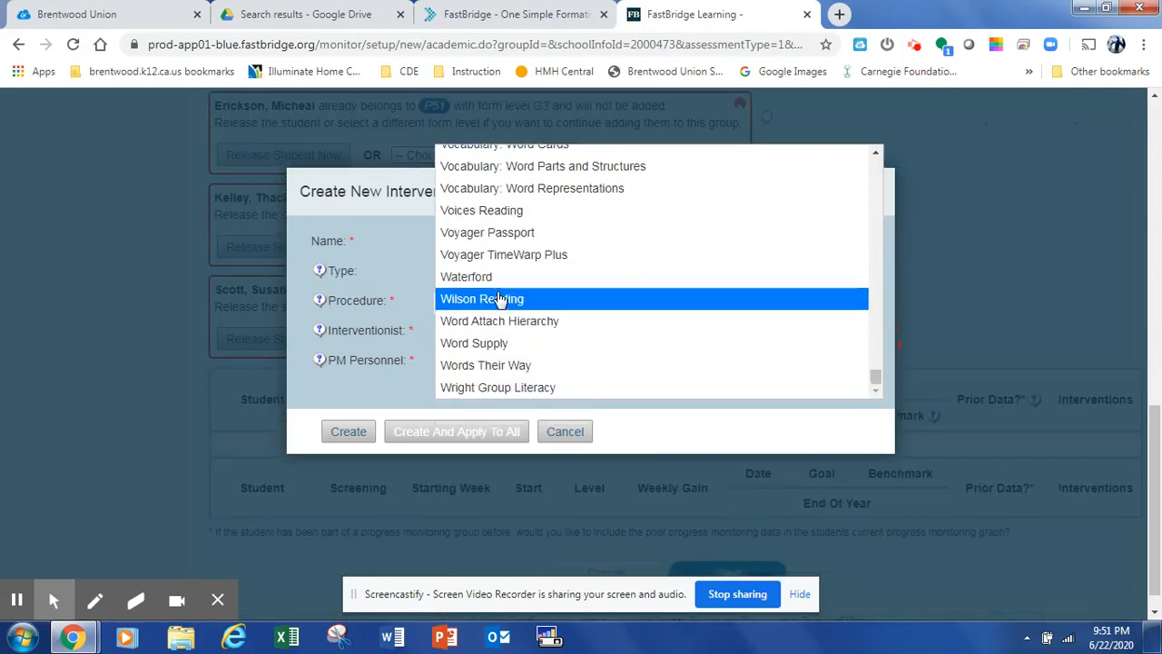
click(499, 300)
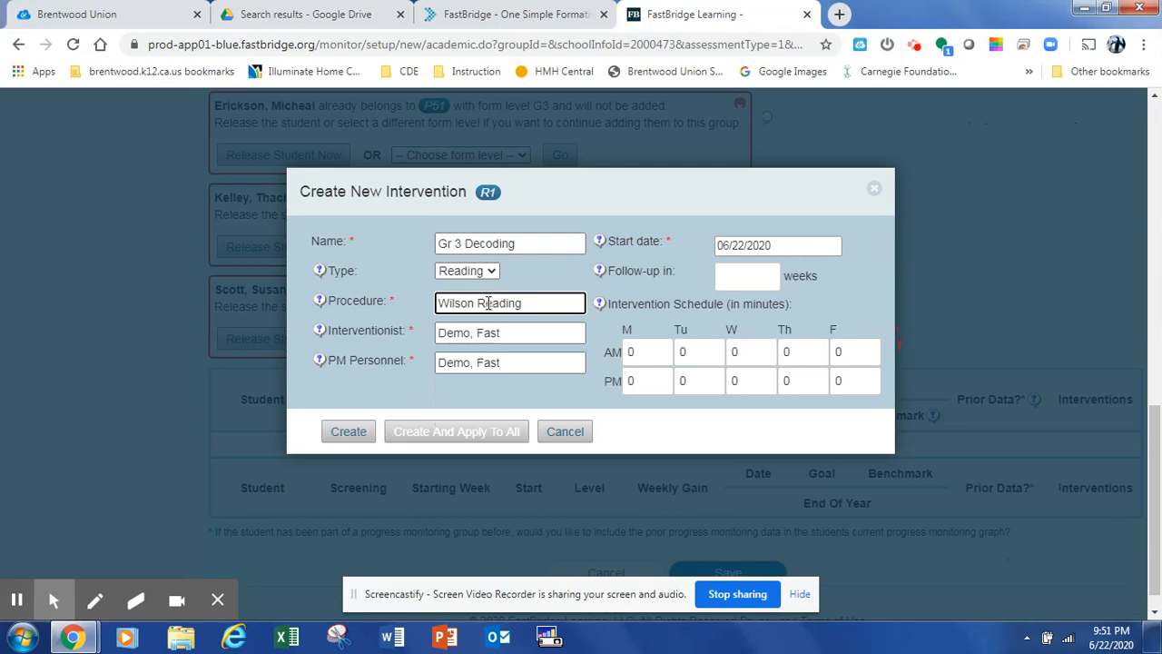
Enter the teacher's name as interventionist and set the follow-up to 12 weeks
click(505, 332)
drag(502, 332, 438, 324)
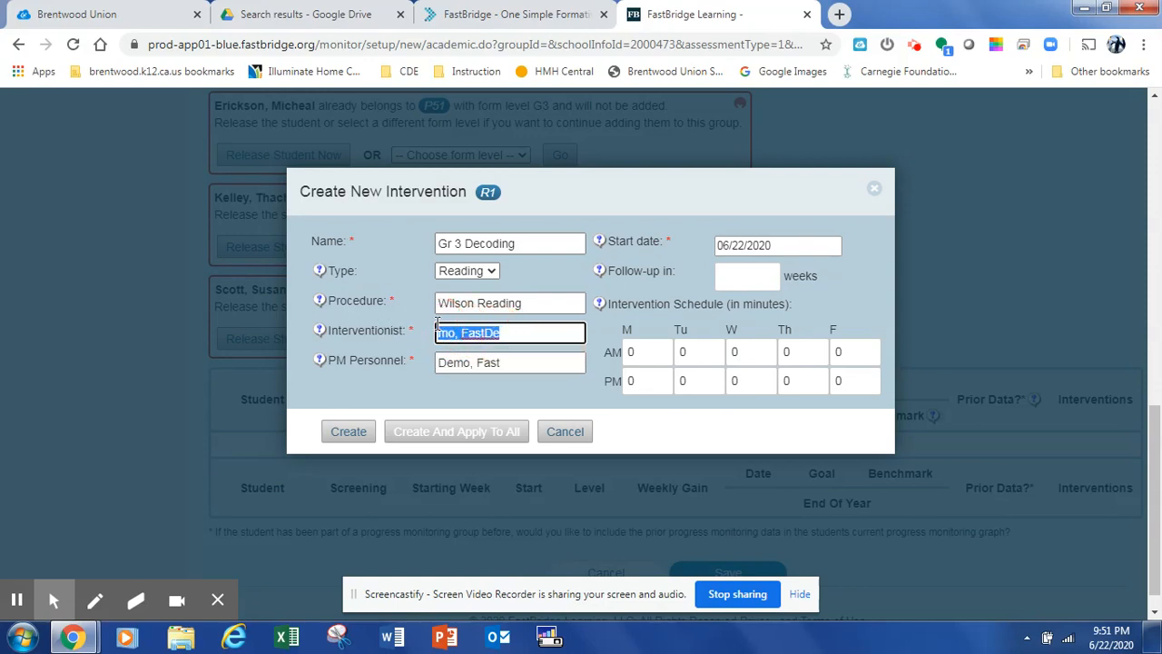
text(Whitney)
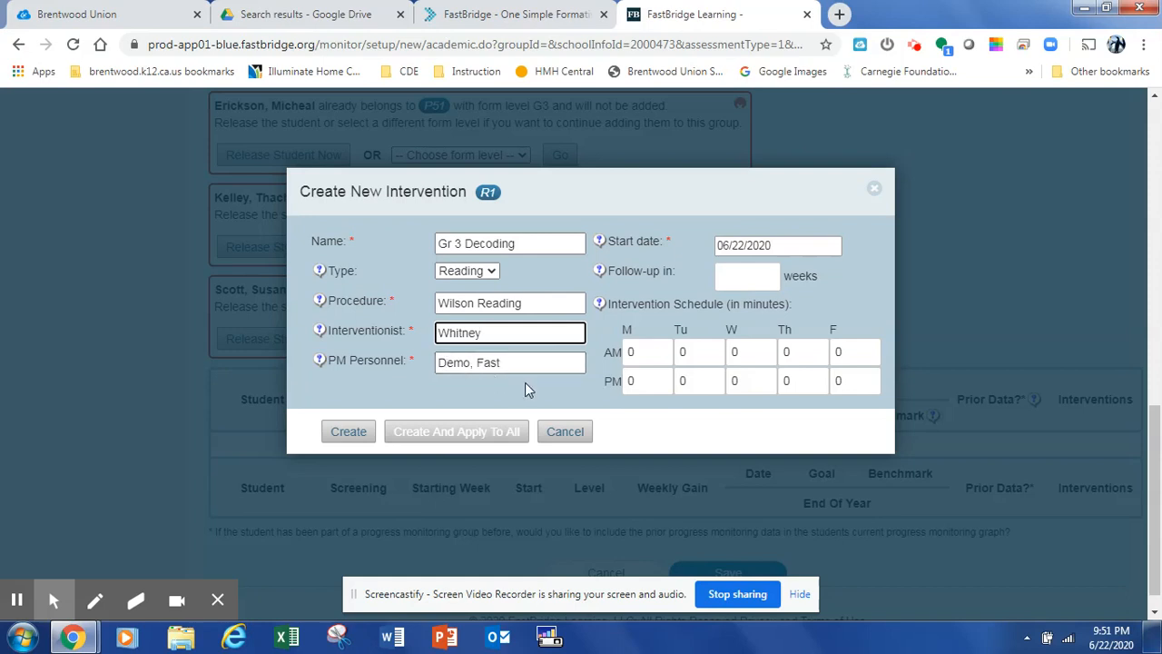
click(726, 276)
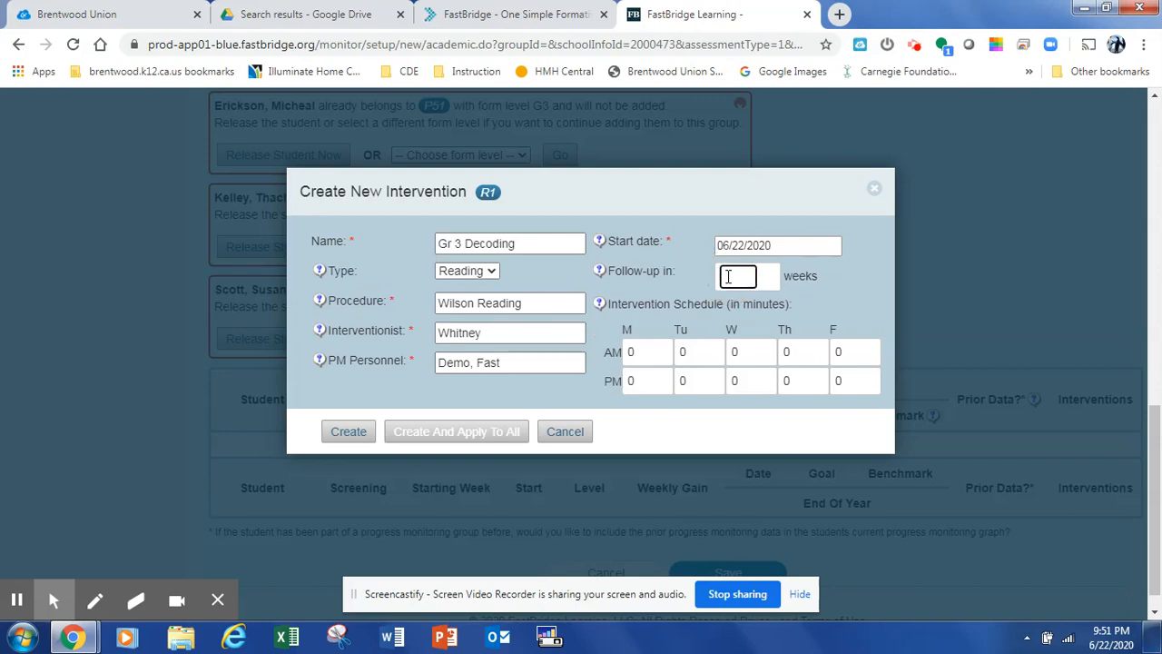
text(12)
Schedule 30 minutes on Monday, Tuesday, Thursday and Friday mornings, then create the intervention
click(639, 350)
click(638, 351)
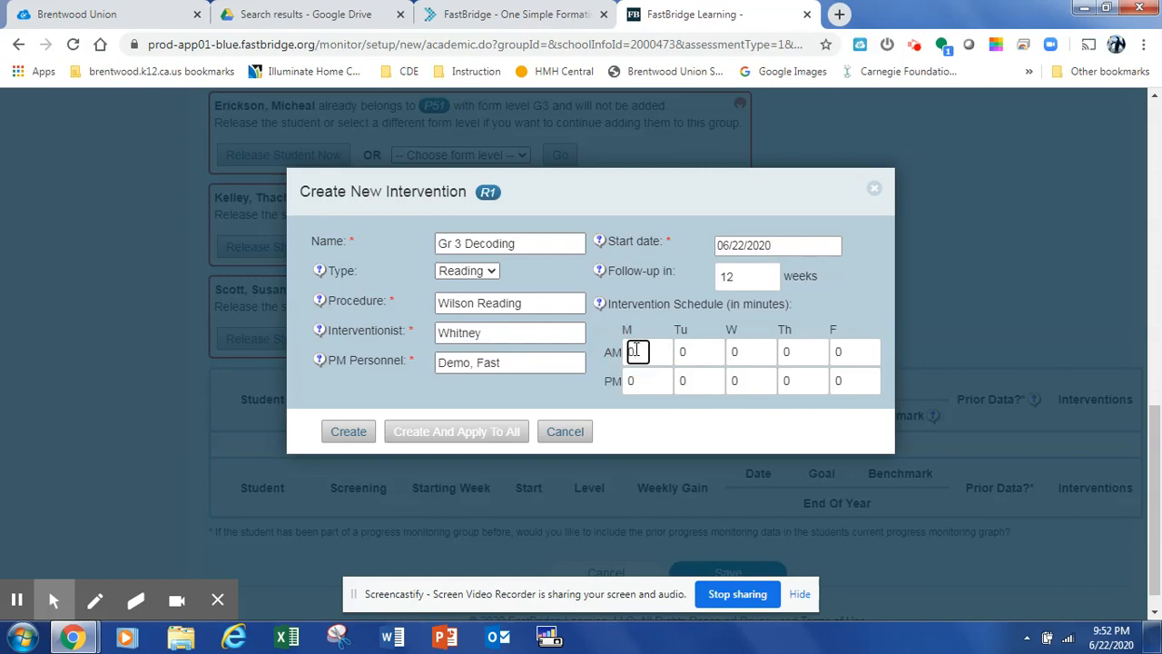
key(BackSpace)
text(30)
double_click(682, 352)
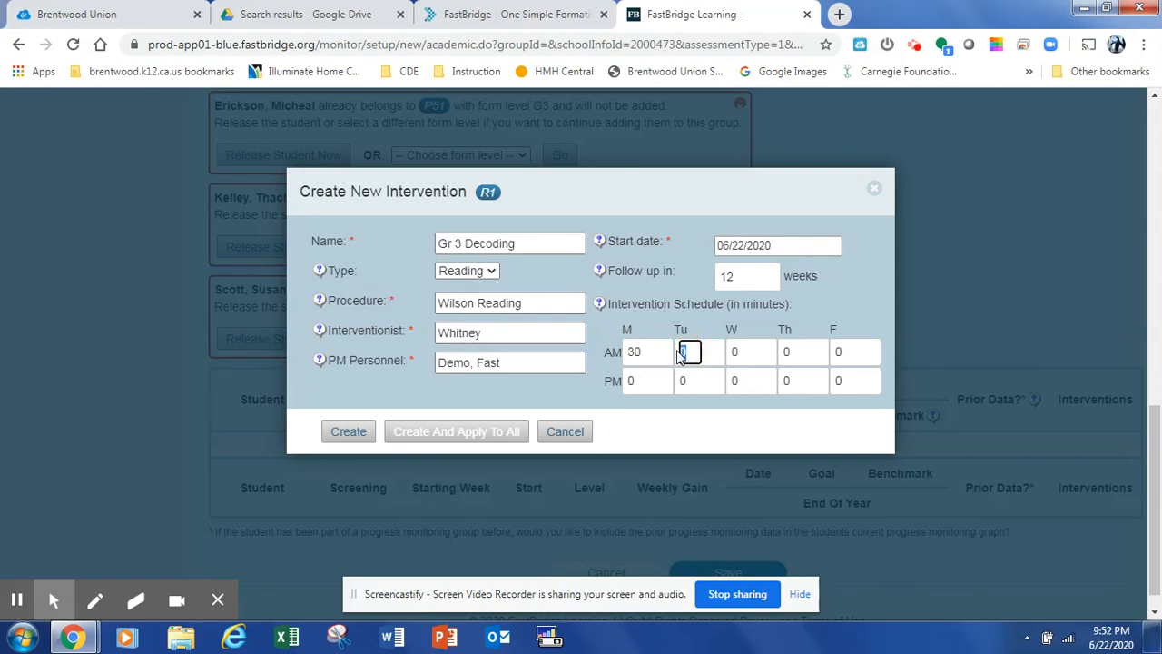
text(30)
double_click(798, 352)
text(30)
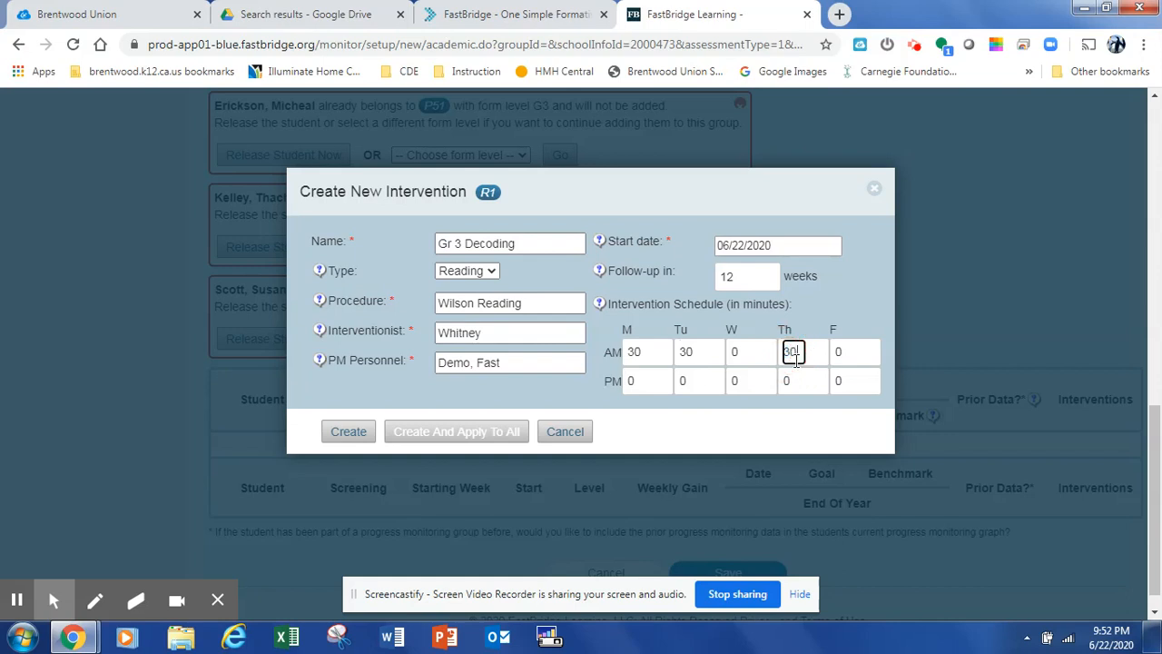
double_click(839, 352)
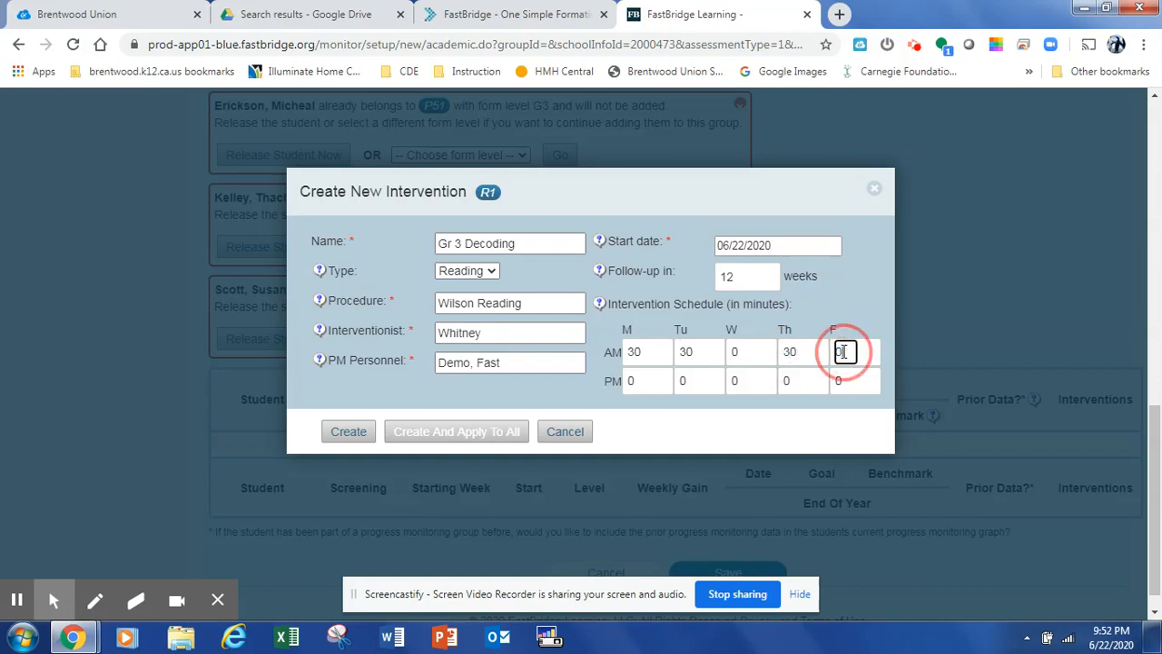
text(30)
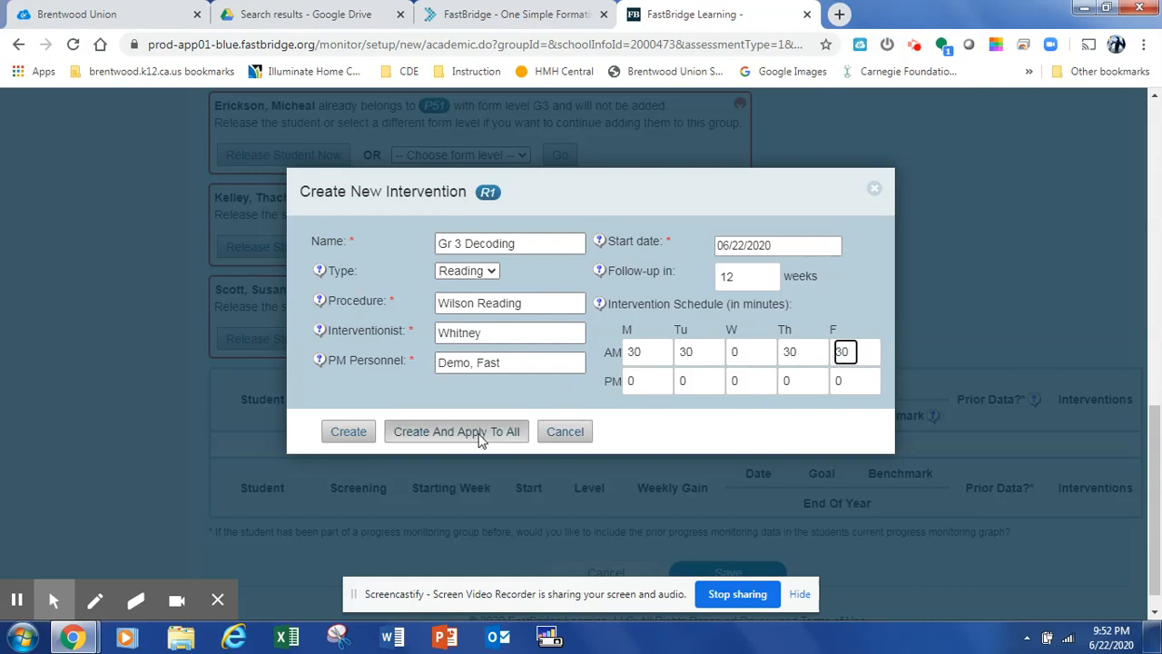
click(360, 434)
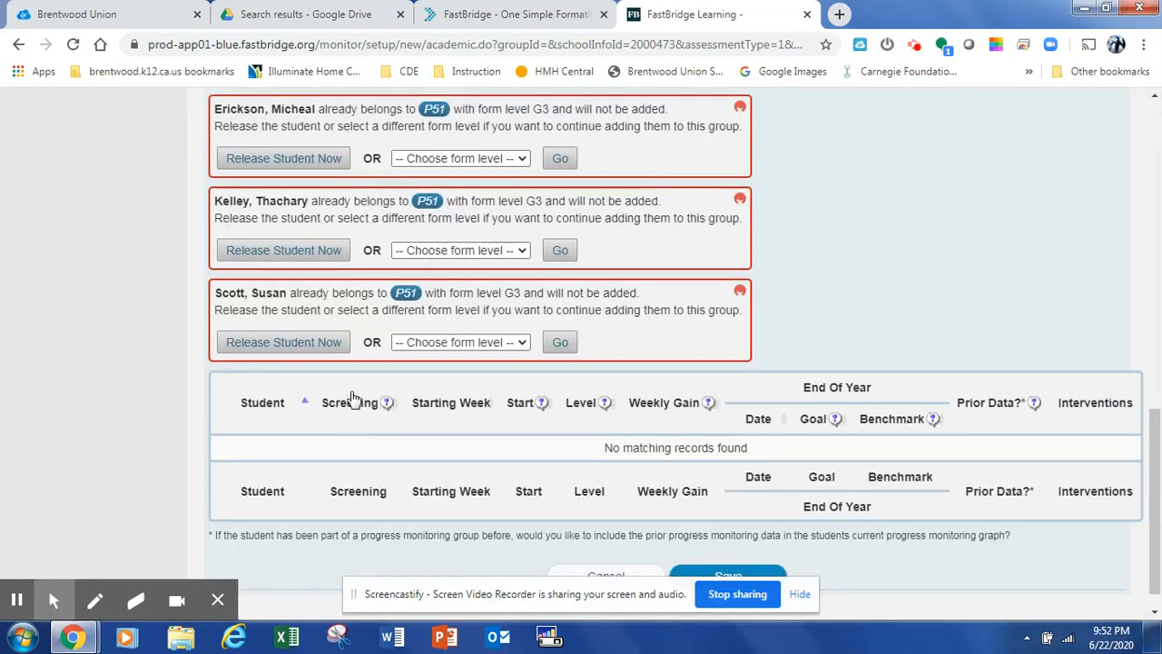
Release each of the three listed students from group P51 so they join this group
scroll(354, 400, up, 2)
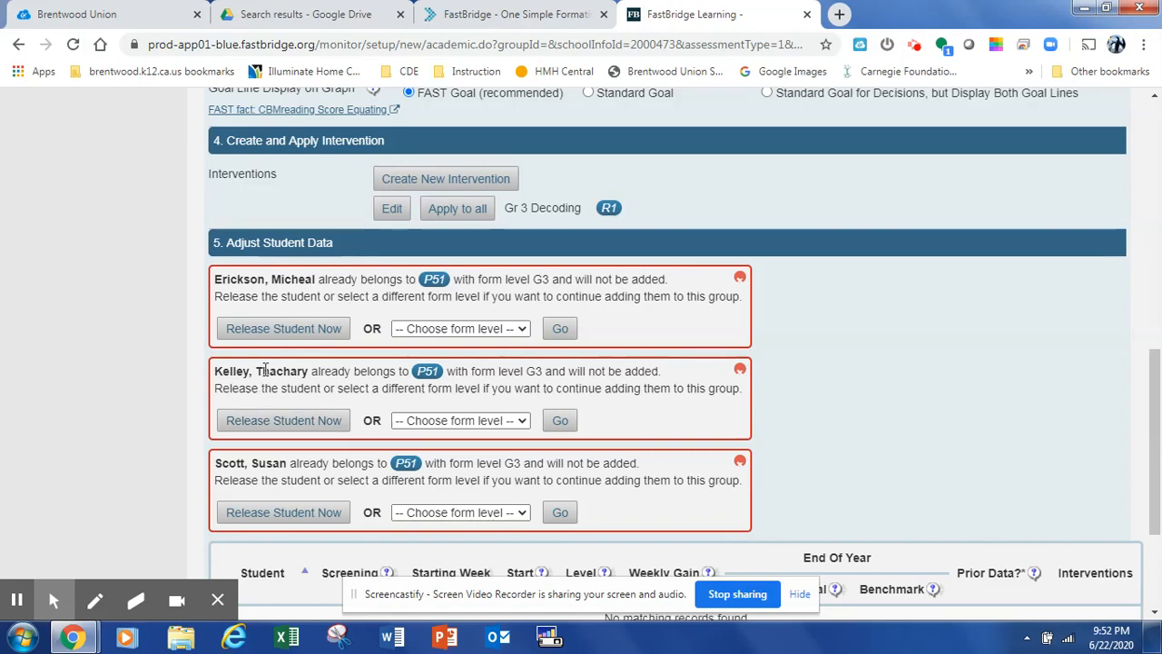
click(278, 339)
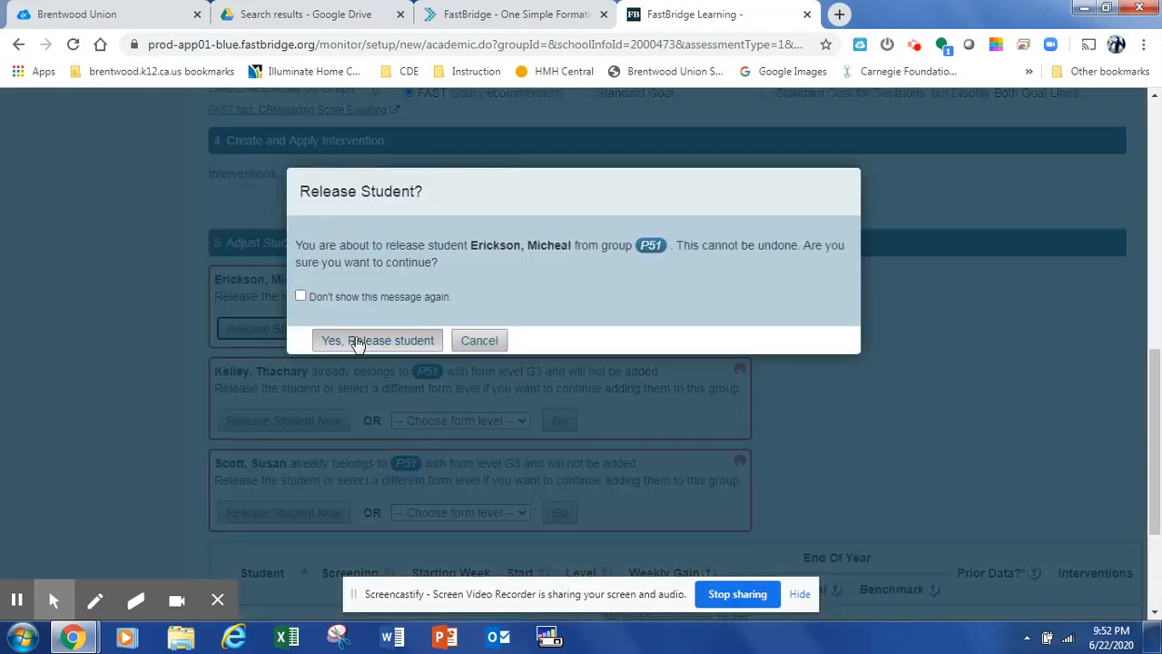
click(361, 342)
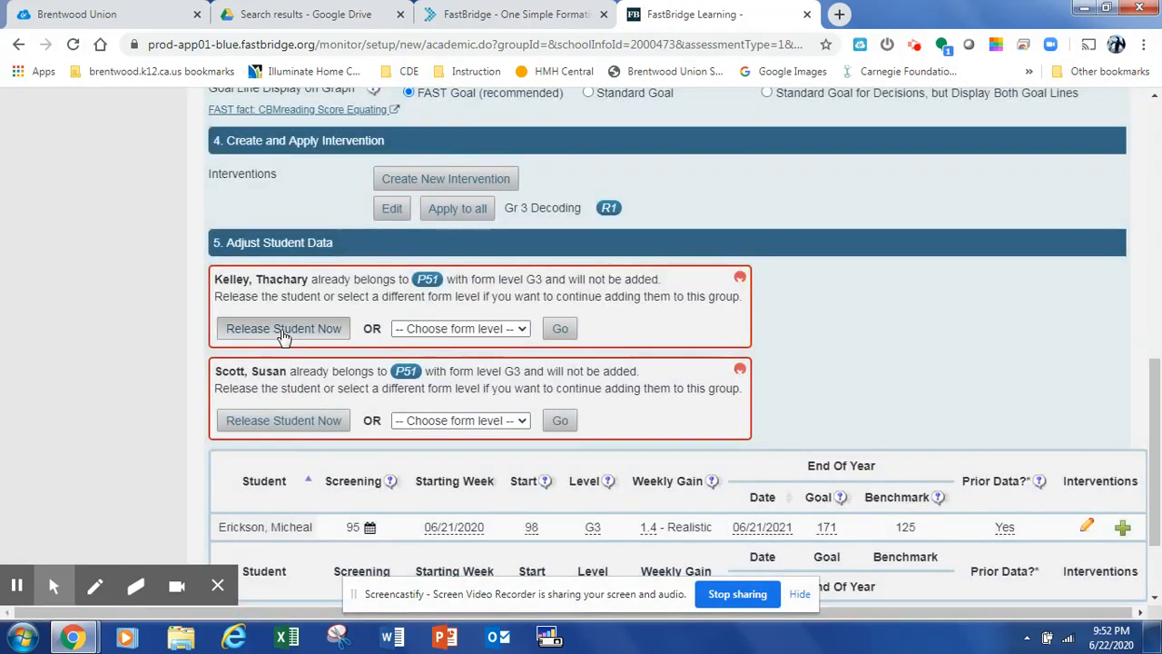
click(281, 331)
click(328, 338)
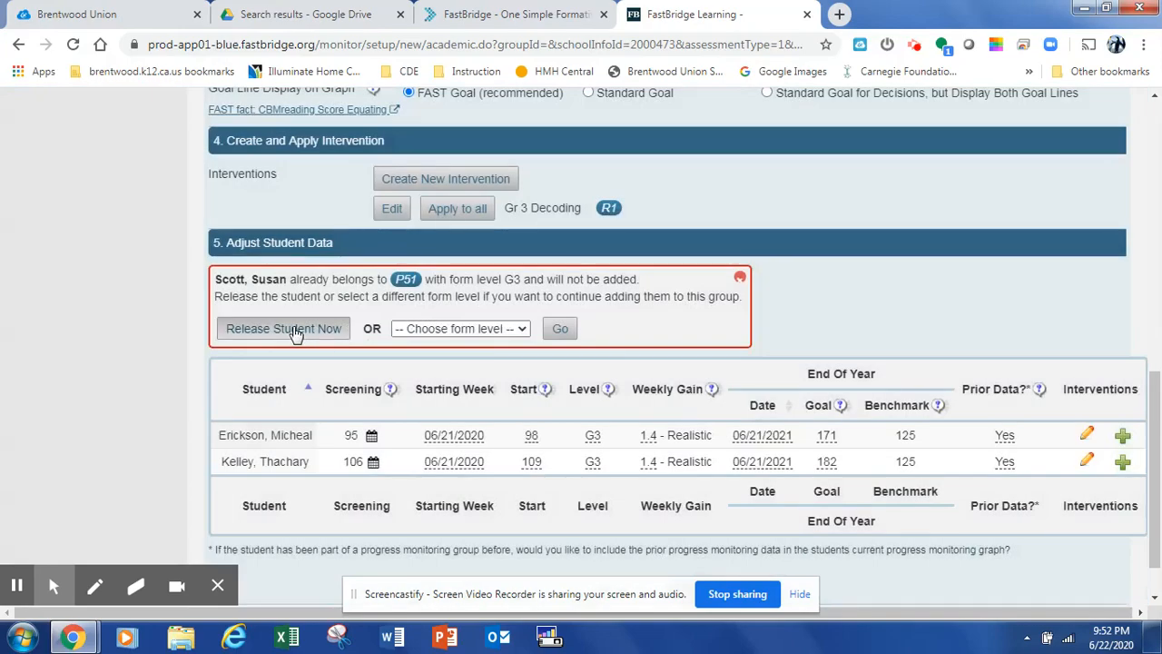
click(293, 328)
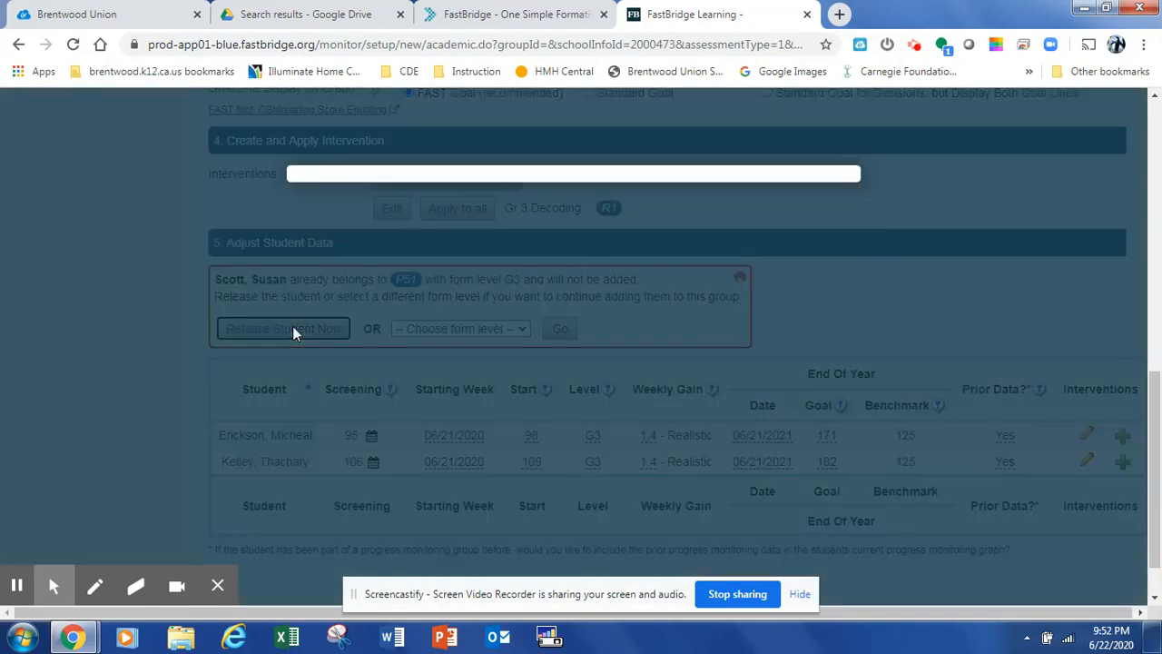
click(353, 338)
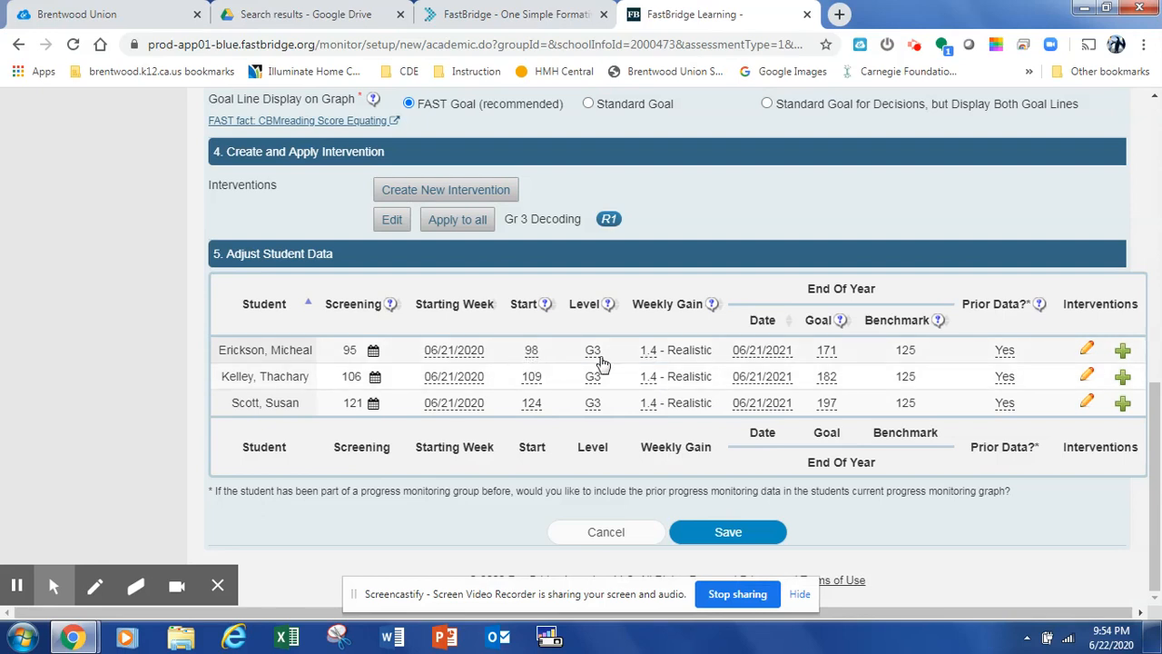
Set the weekly gain of the first student in the list to 1
click(654, 363)
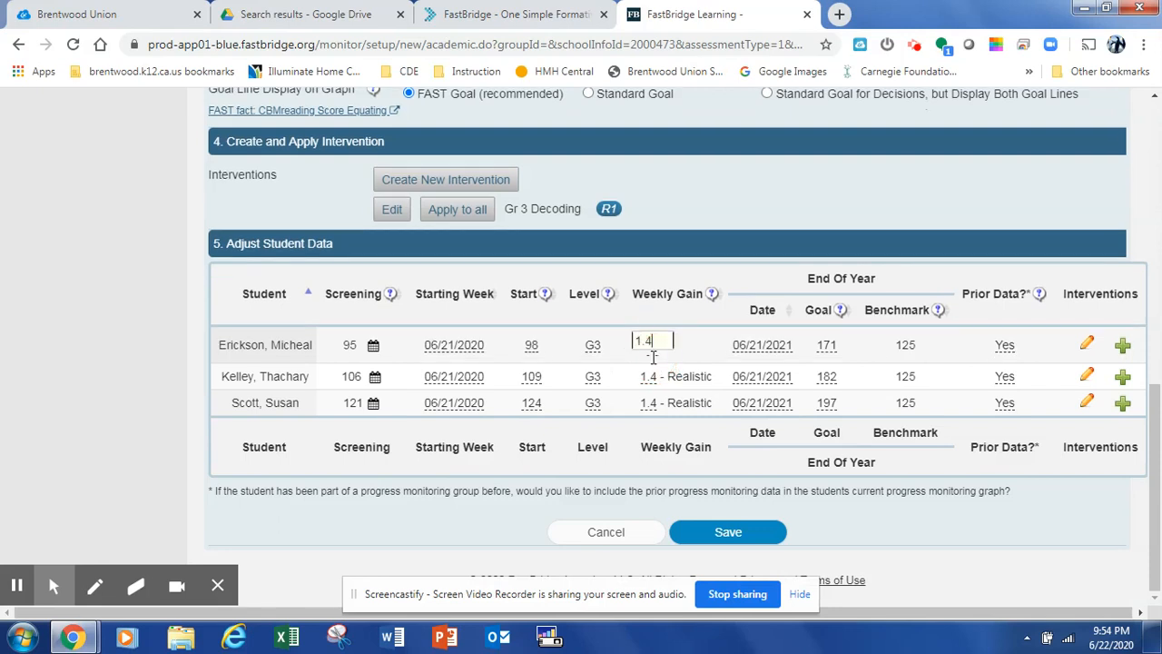
key(BackSpace)
text(0)
click(684, 343)
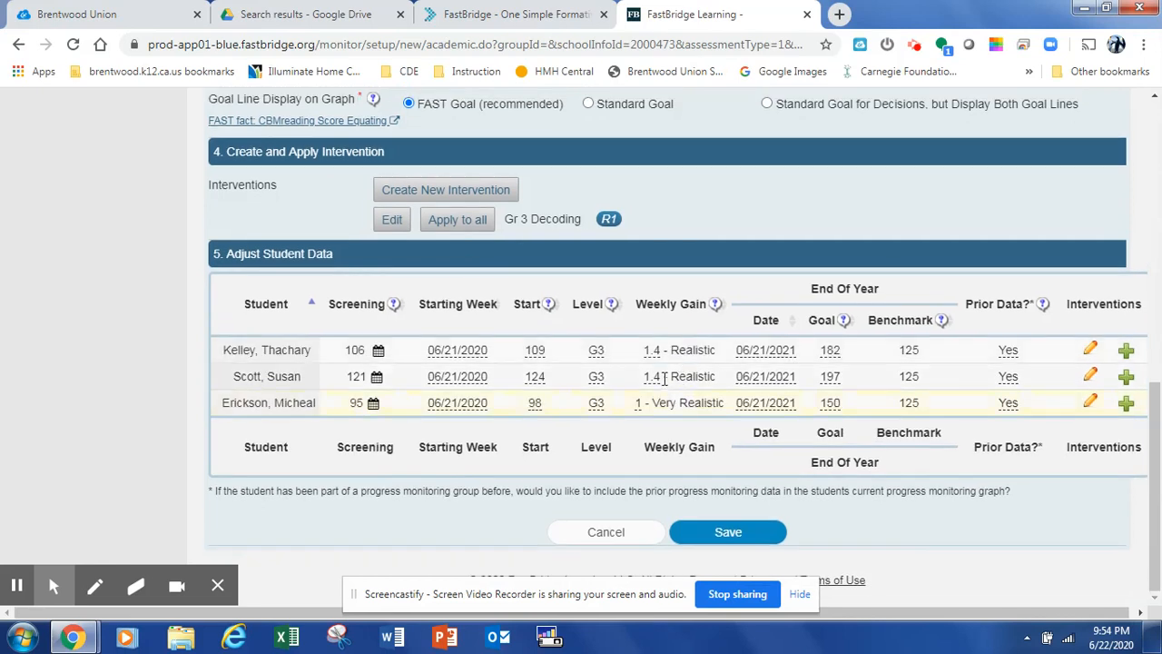
Set the weekly gain of the student starting at 109 to 0.75
click(663, 351)
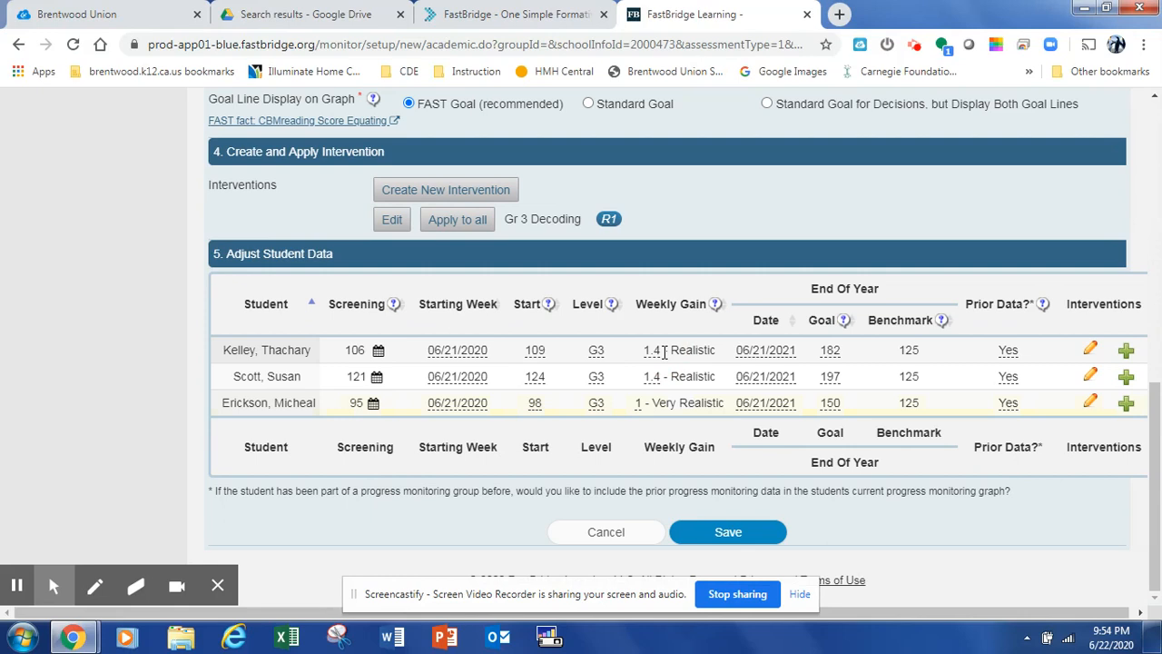
click(649, 360)
click(649, 360)
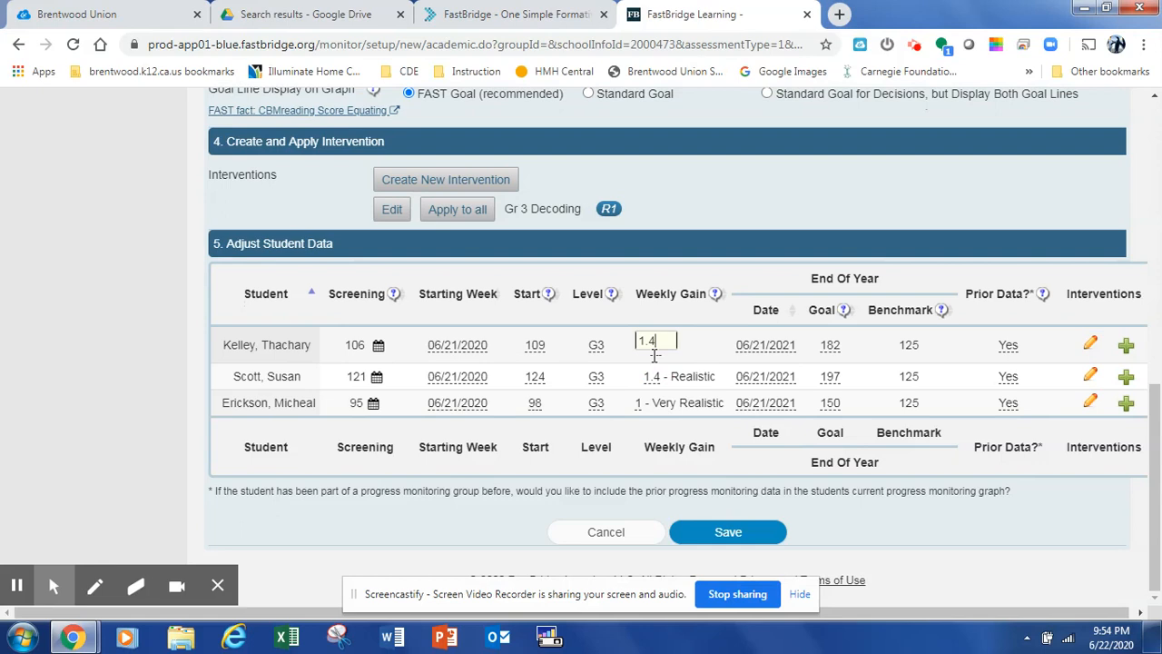
key(BackSpace)
key(BackSpace)
key(BackSpace)
text(.75)
click(725, 341)
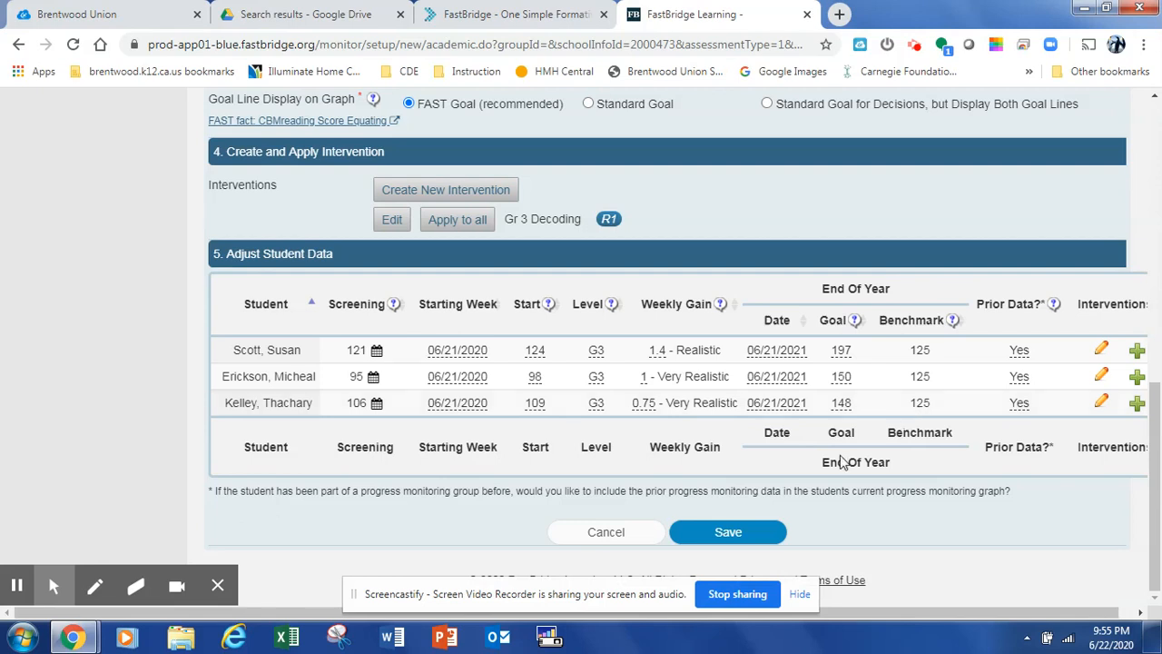
Save the new progress monitoring group
click(740, 537)
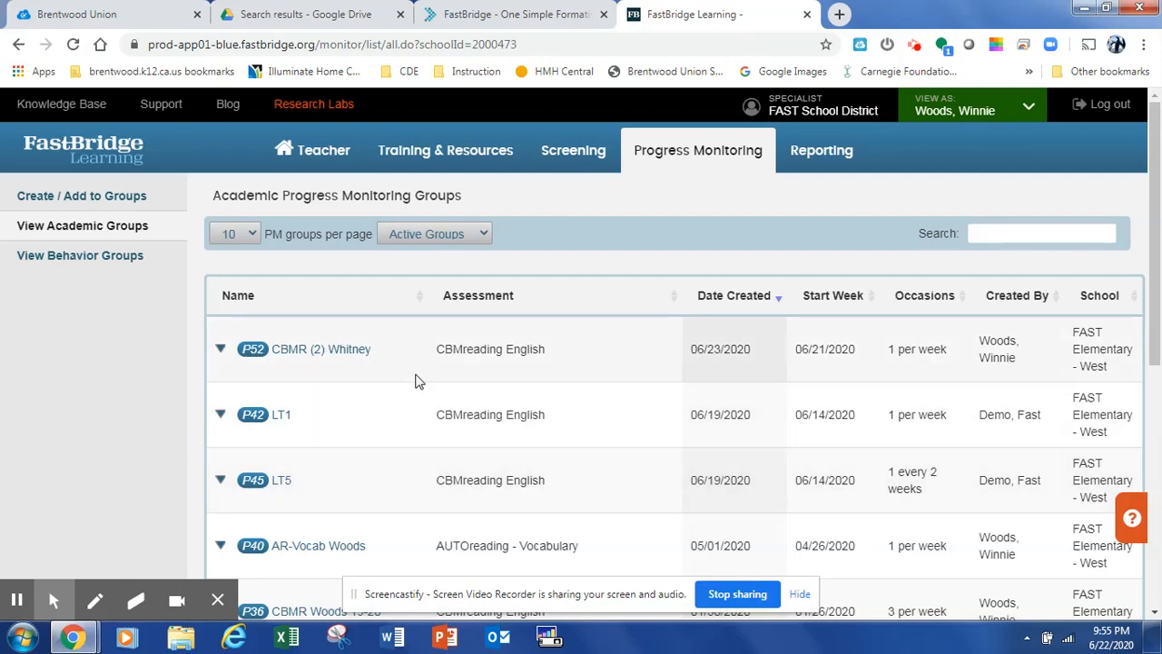
scroll(415, 381, down, 1)
scroll(414, 381, down, 3)
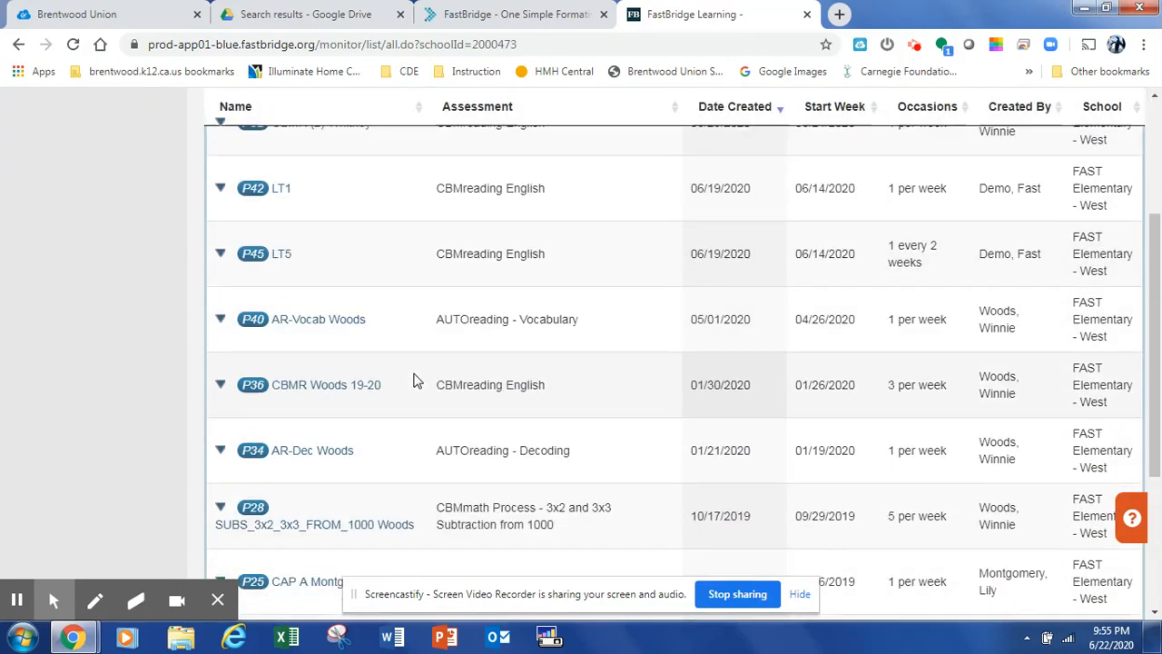
scroll(413, 381, up, 3)
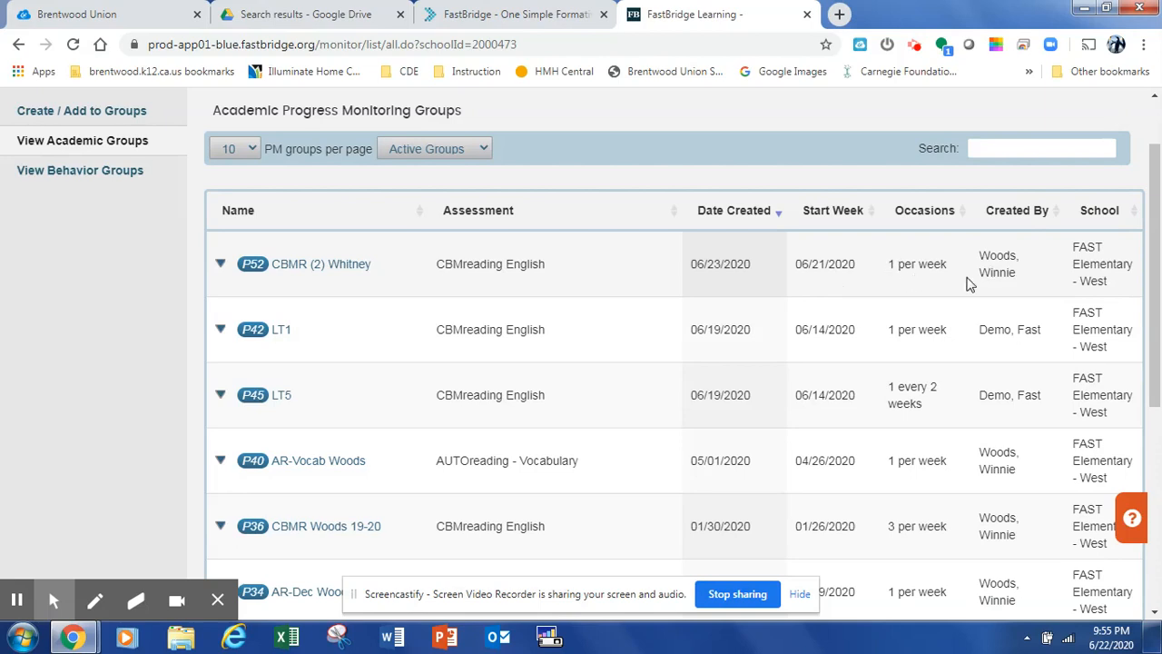
Open the new CBMR (2) group and view the CBMreading administration page for its first student
click(326, 267)
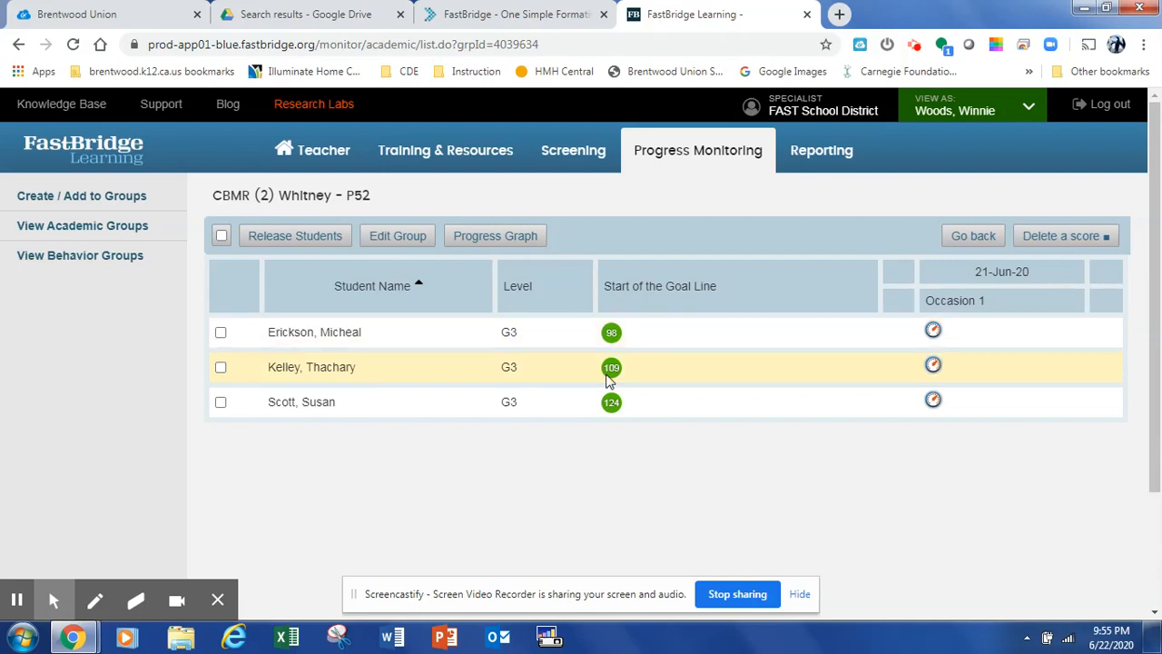
click(934, 333)
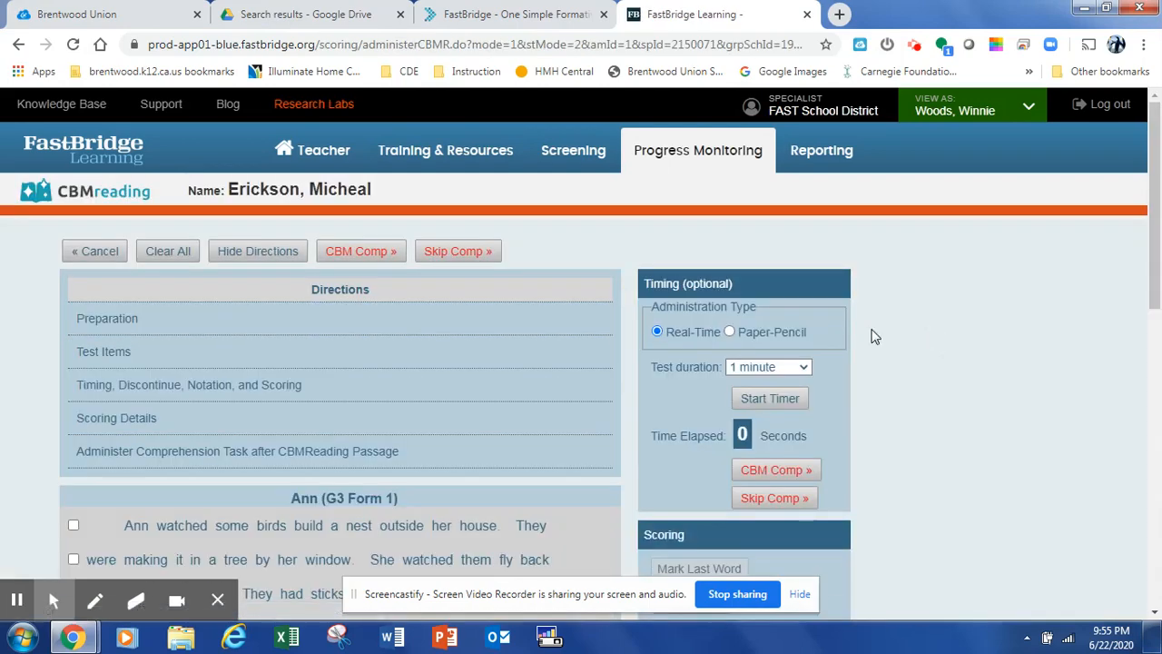
scroll(418, 397, down, 1)
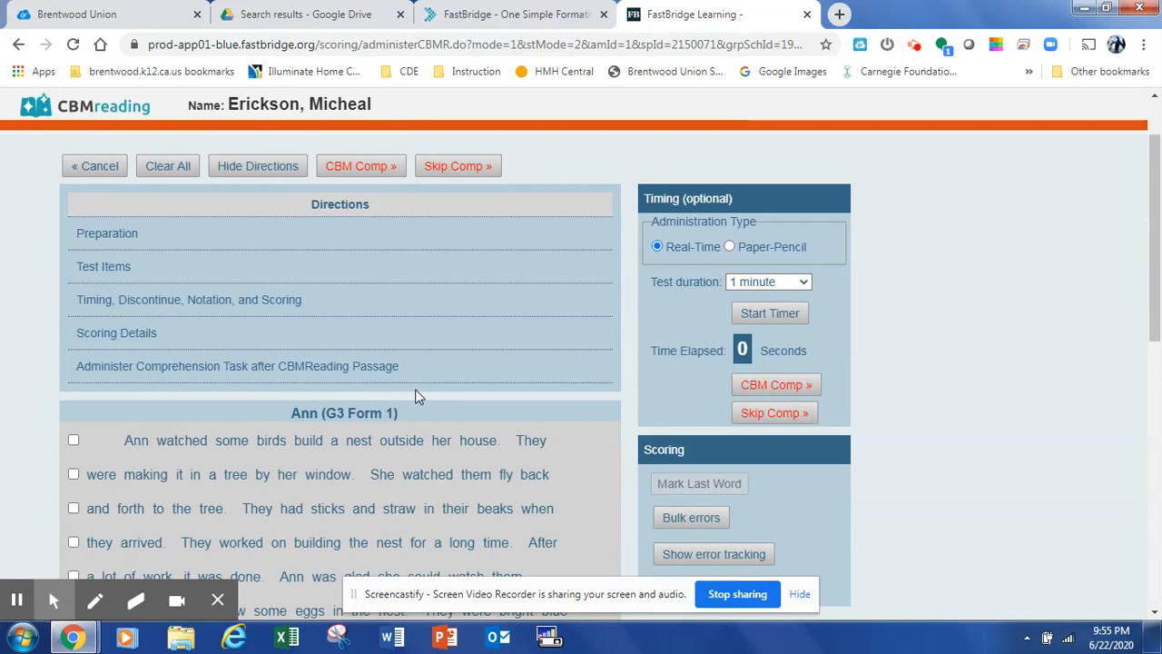
scroll(415, 389, down, 1)
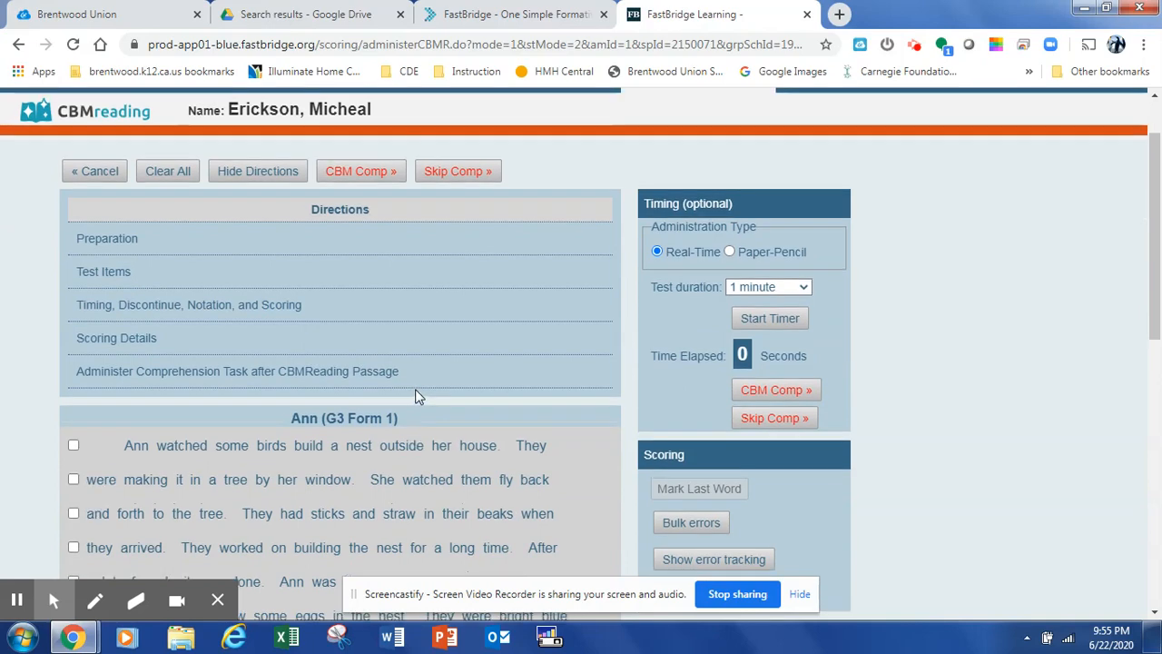
scroll(415, 388, down, 1)
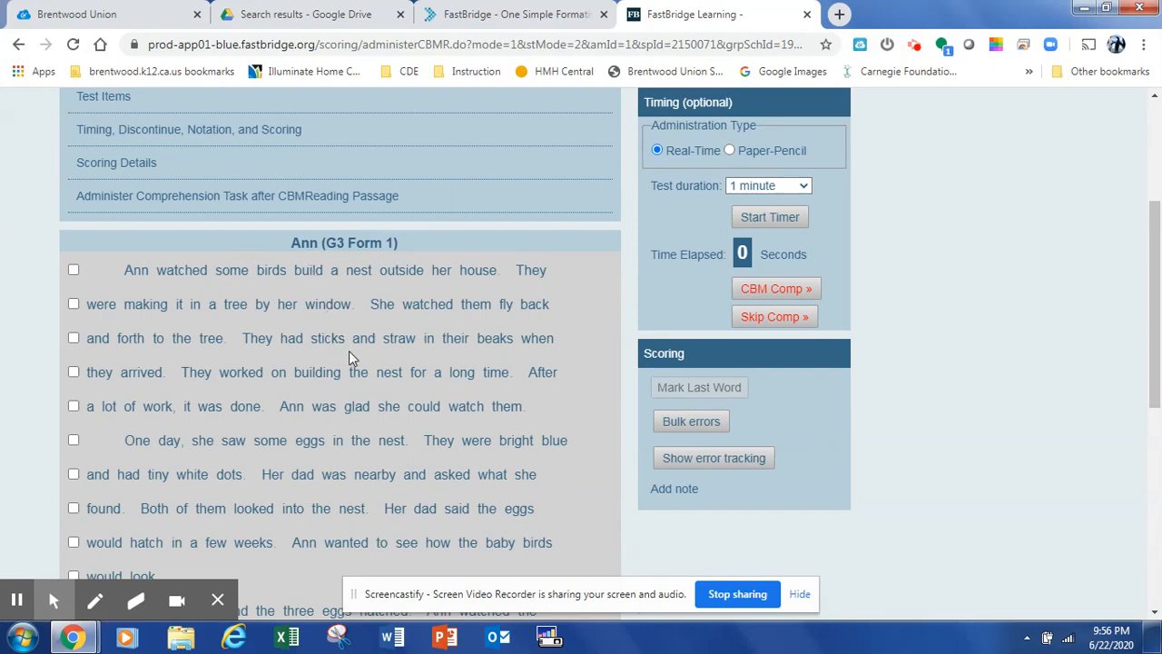
scroll(353, 358, up, 1)
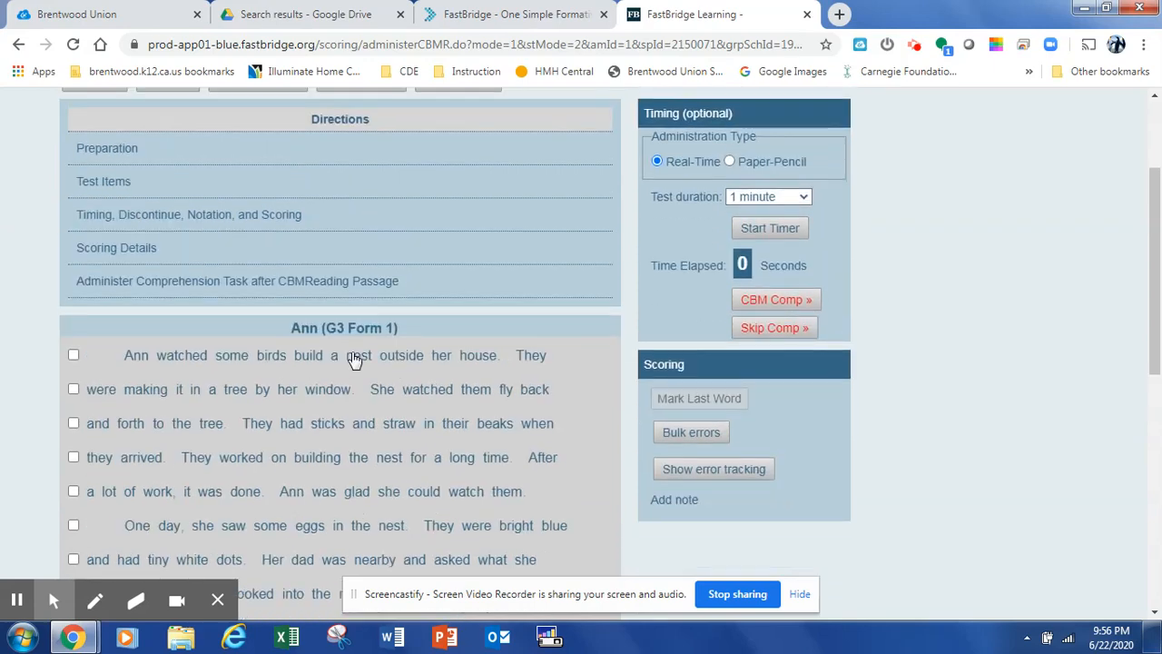
scroll(354, 357, up, 1)
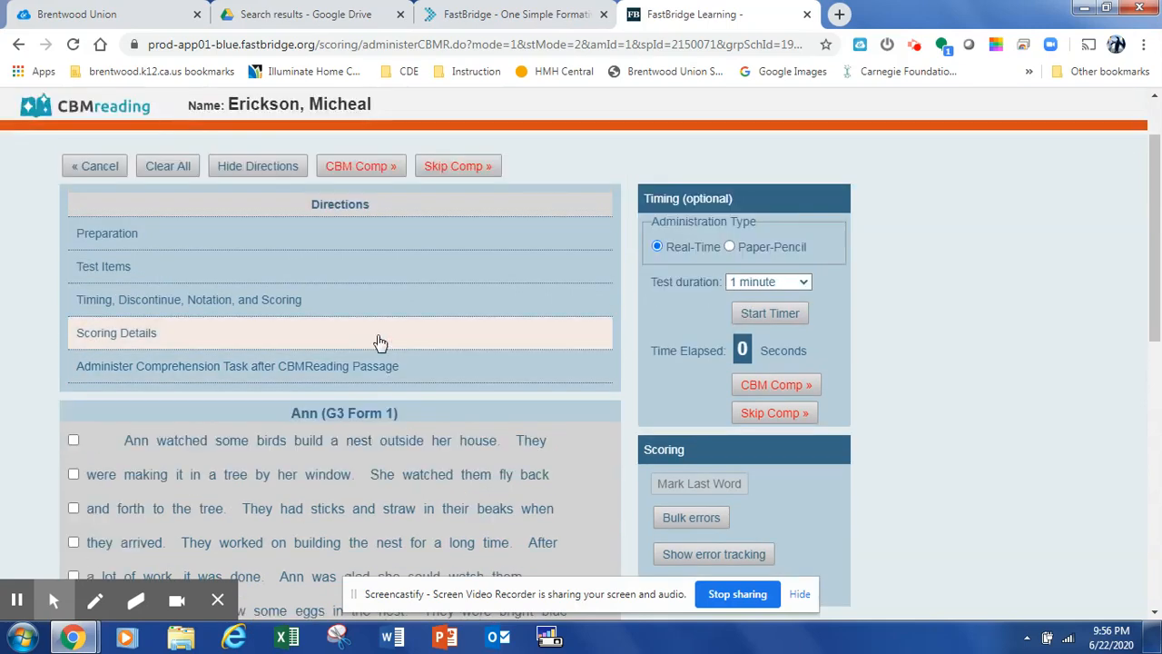
scroll(509, 296, up, 1)
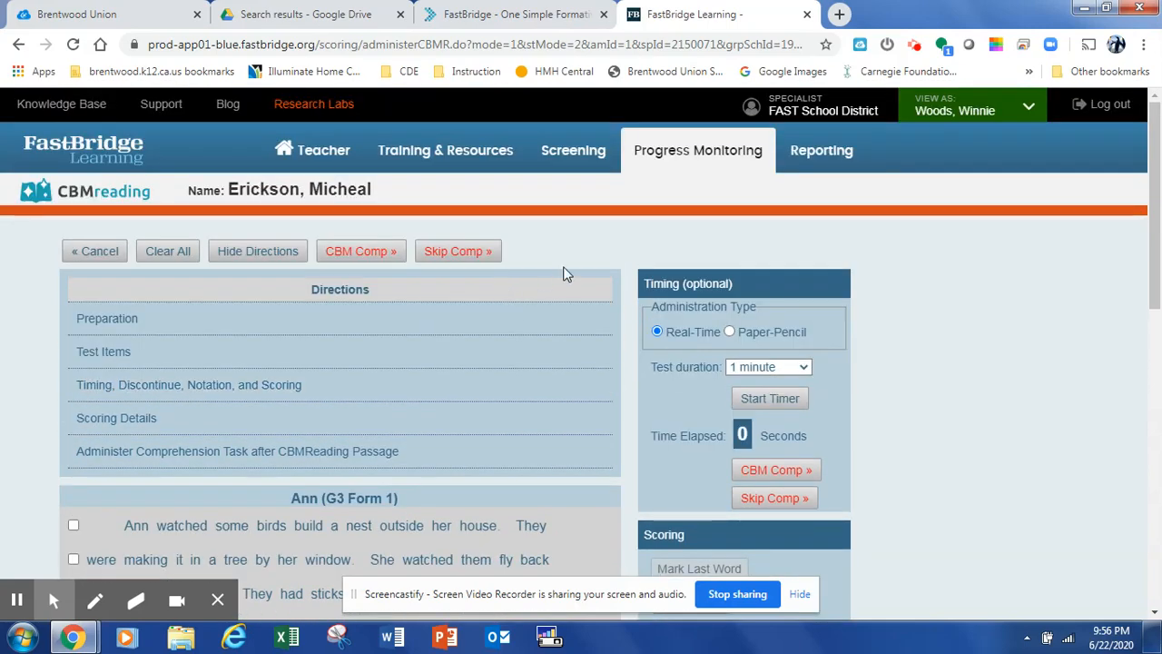